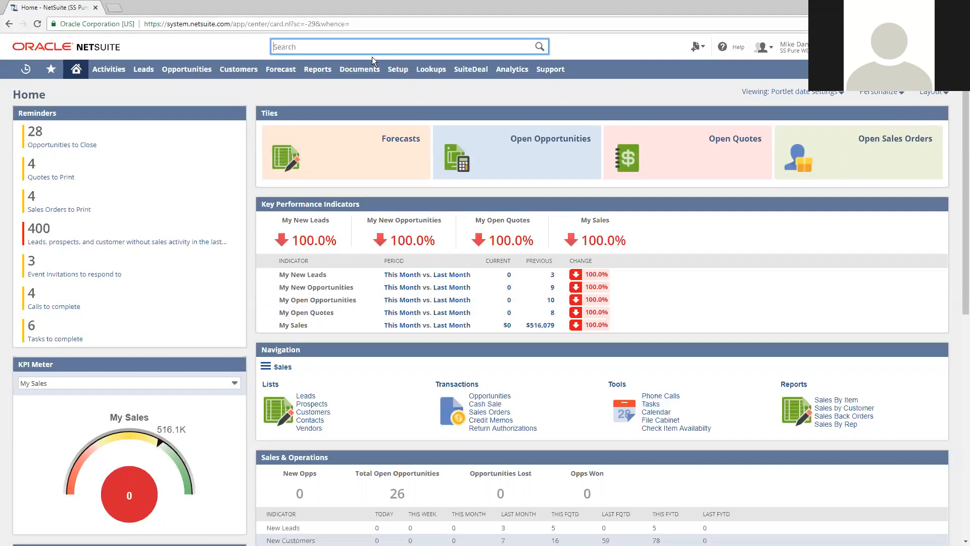
Find the customer Smith Supplies with global search, open its record and go through its sales transactions
{"action": "type", "text": "cu:smith su"}
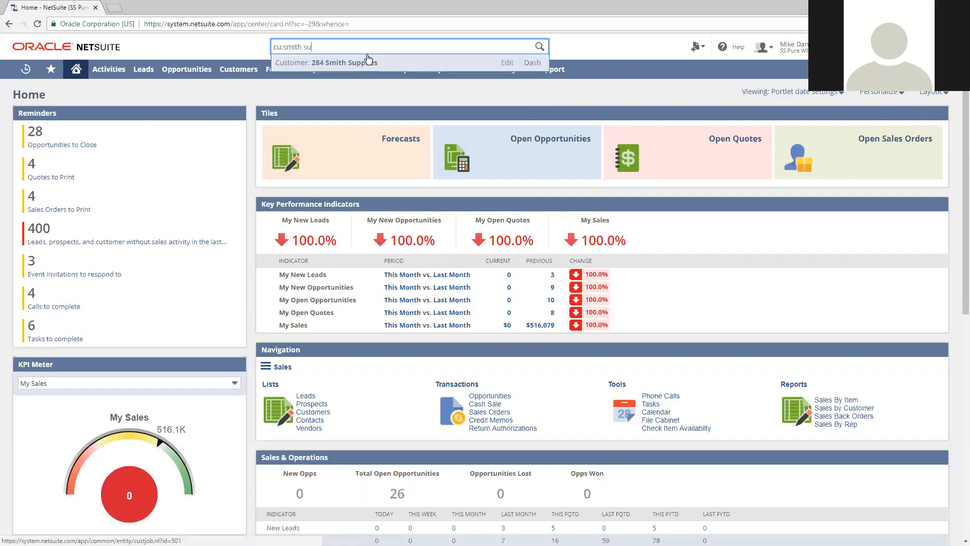
{"action": "left_click", "coordinate": [361, 62]}
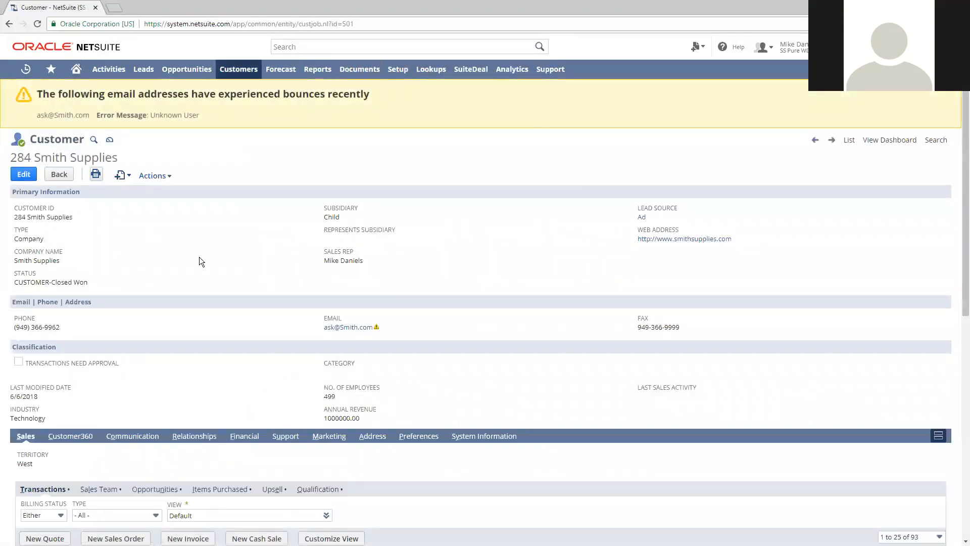
{"action": "scroll", "coordinate": [202, 256], "scroll_direction": "down", "scroll_amount": 2}
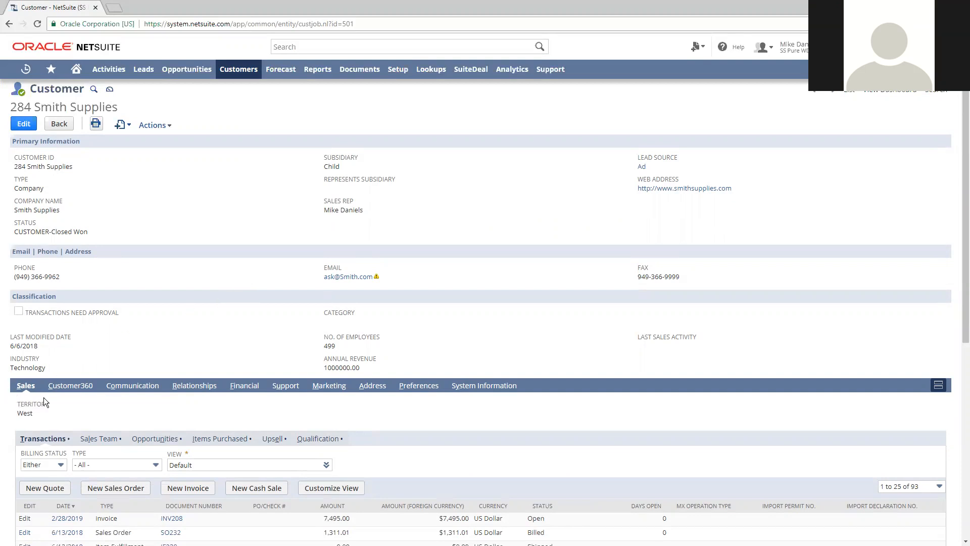
{"action": "scroll", "coordinate": [151, 391], "scroll_direction": "down", "scroll_amount": 2}
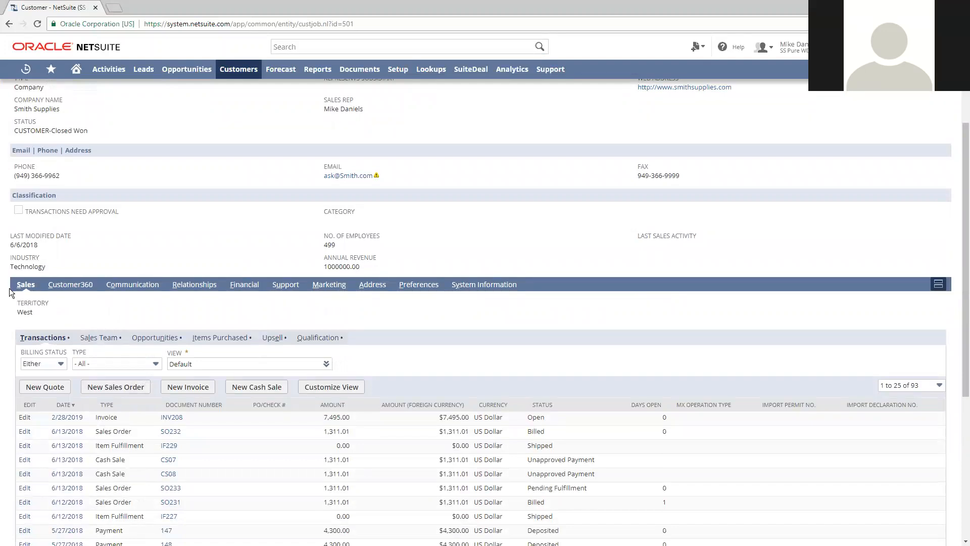
{"action": "scroll", "coordinate": [8, 391], "scroll_direction": "down", "scroll_amount": 1}
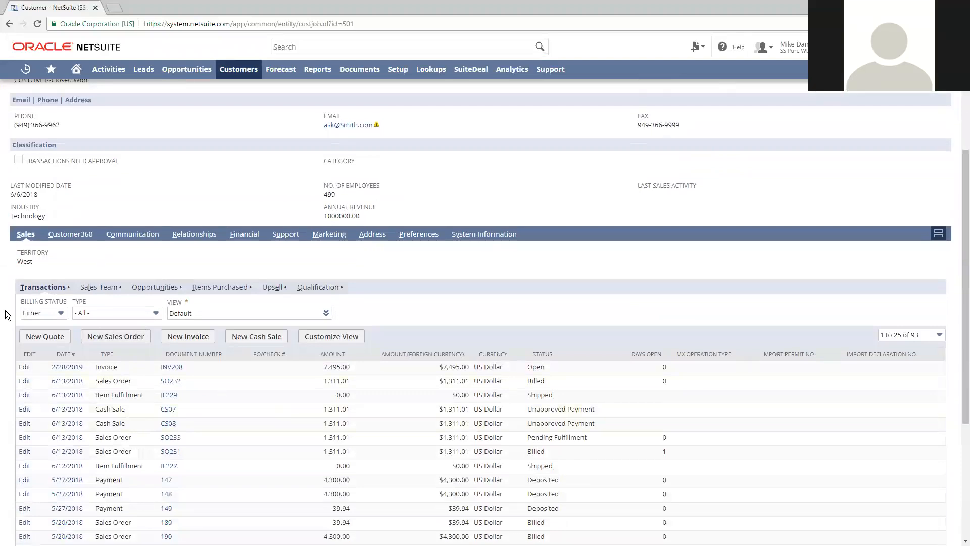
{"action": "scroll", "coordinate": [12, 380], "scroll_direction": "down", "scroll_amount": 1}
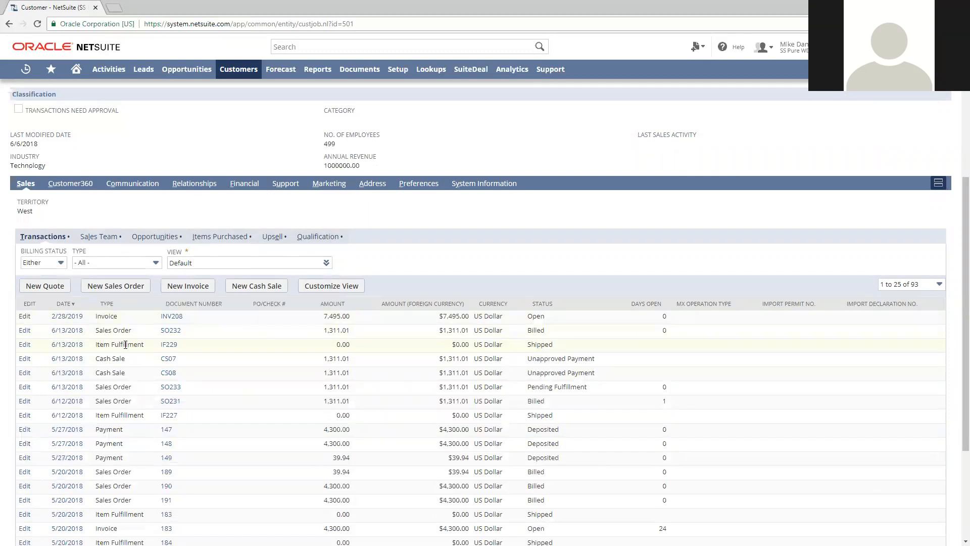
View the sales team and the opportunities recorded for Smith Supplies
{"action": "left_click", "coordinate": [113, 238]}
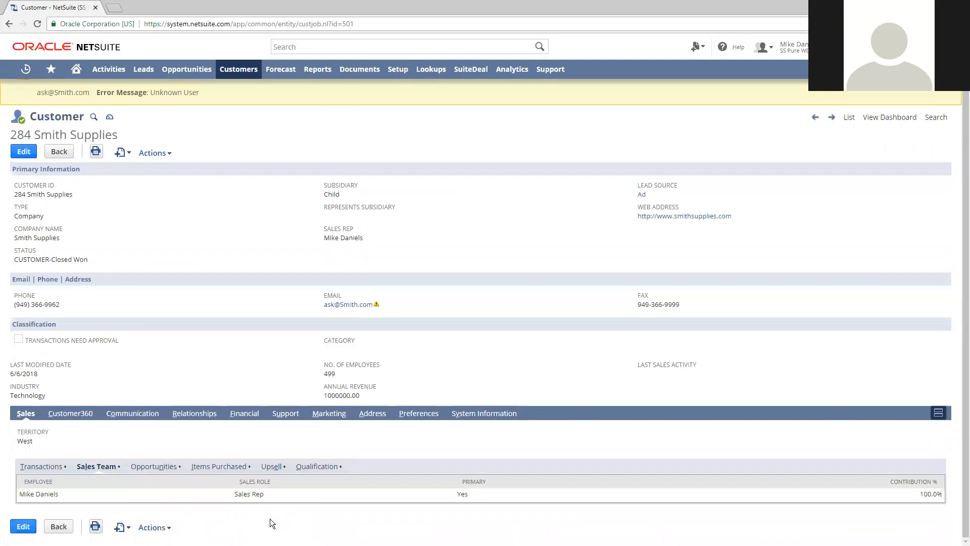
{"action": "left_click", "coordinate": [165, 467]}
{"action": "scroll", "coordinate": [311, 472], "scroll_direction": "down", "scroll_amount": 2}
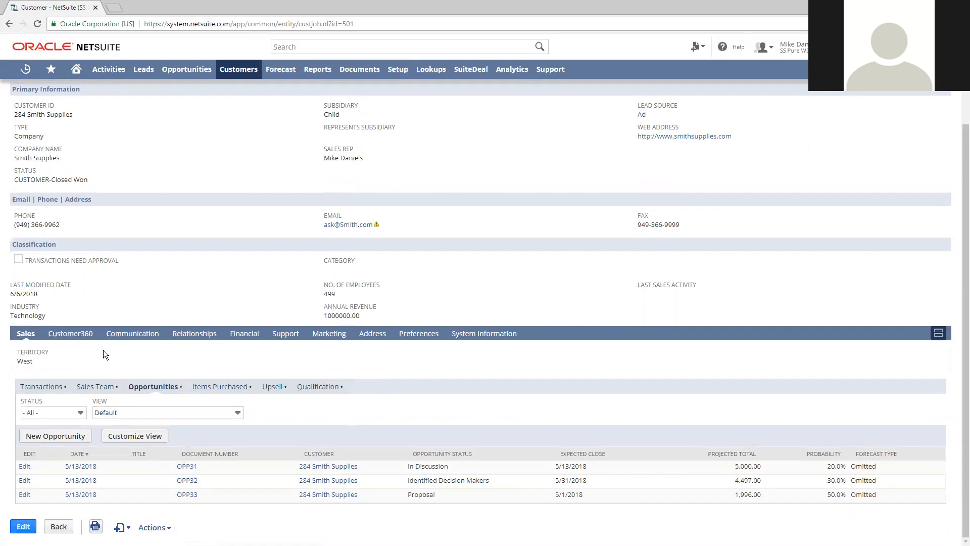
Review the customer's communication activities and messages, and open and close the most recent sales order email
{"action": "left_click", "coordinate": [126, 334]}
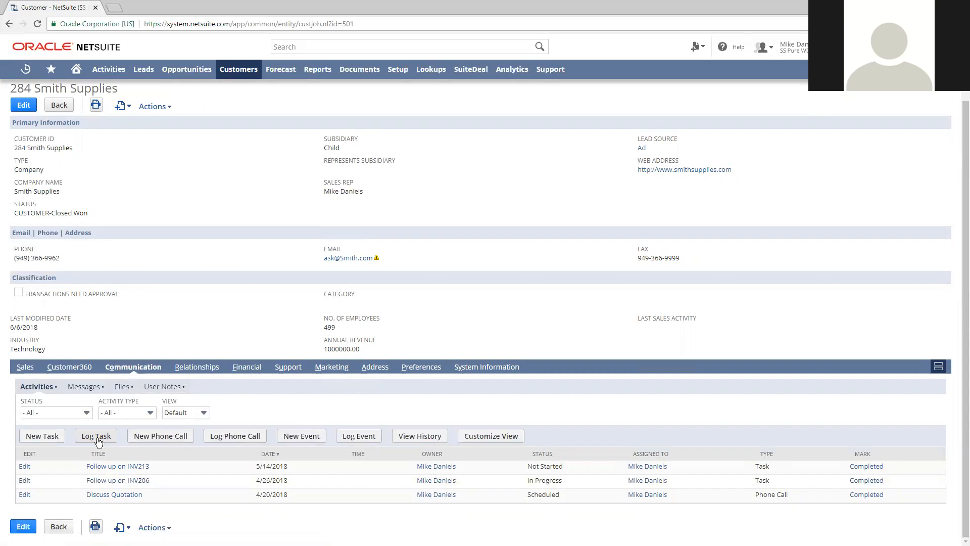
{"action": "left_click", "coordinate": [84, 387]}
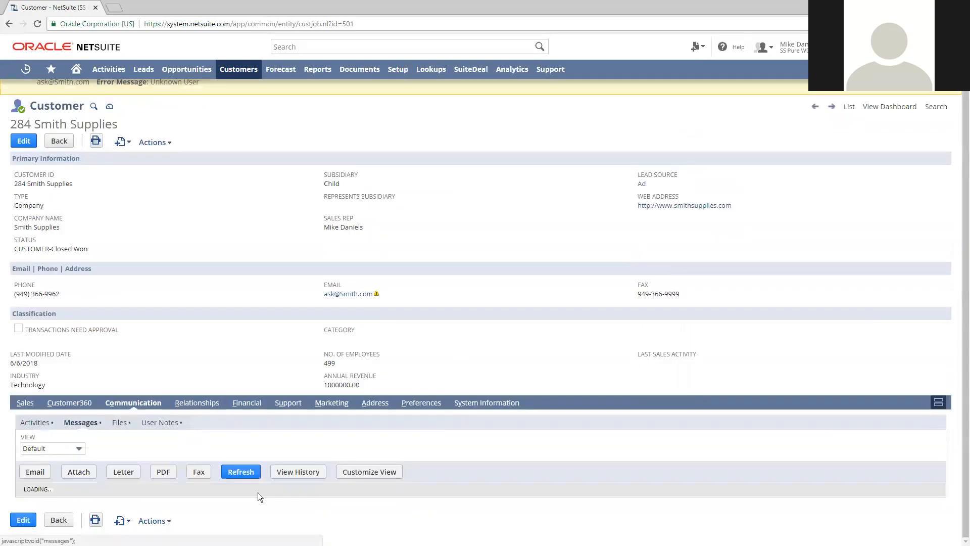
{"action": "scroll", "coordinate": [396, 322], "scroll_direction": "down", "scroll_amount": 2}
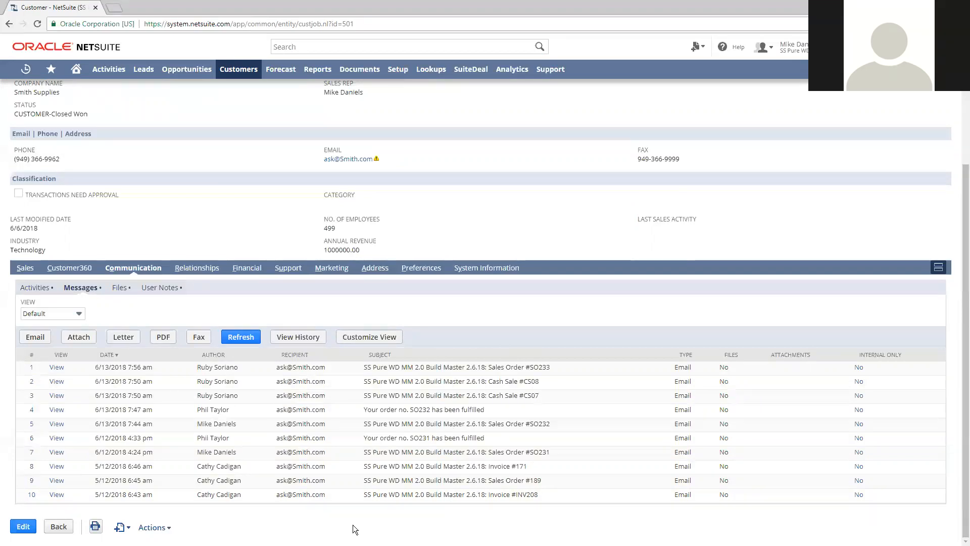
{"action": "left_click", "coordinate": [57, 367]}
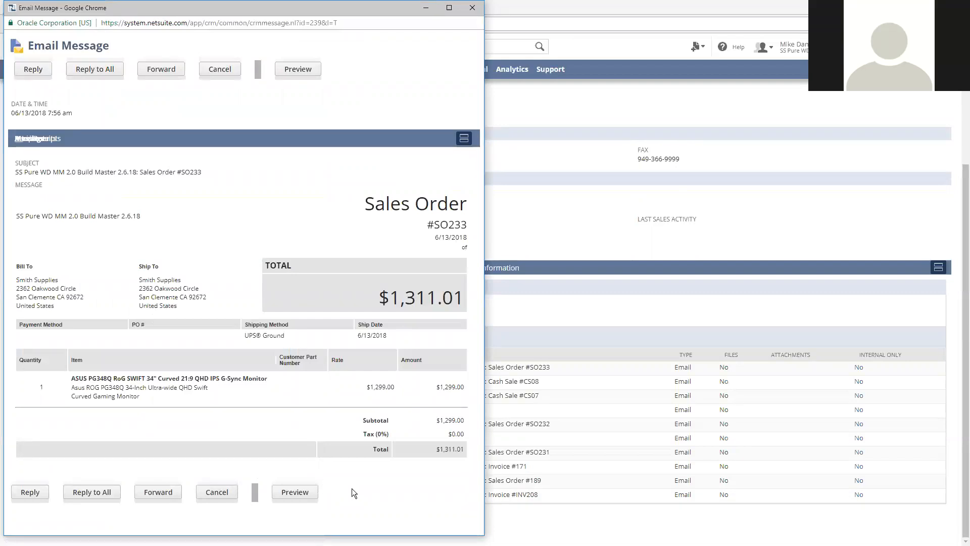
{"action": "left_click", "coordinate": [220, 69]}
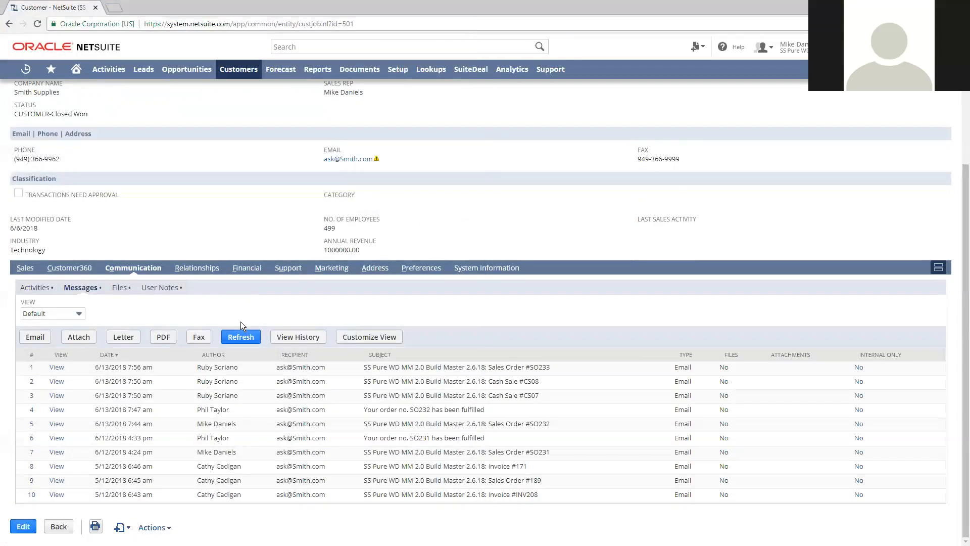
Review the customer's subcustomers and contacts, and examine its financial details from account terms to balances and credit cards
{"action": "left_click", "coordinate": [201, 265]}
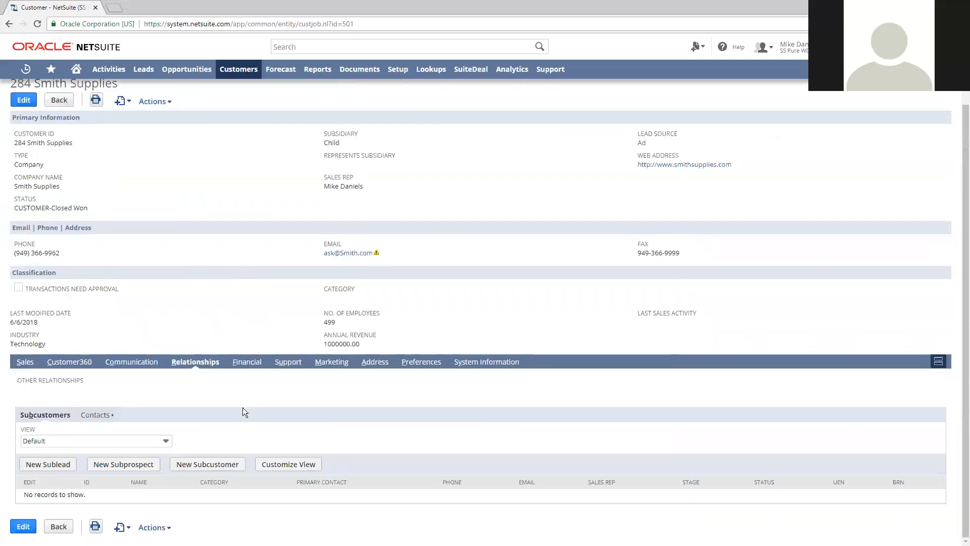
{"action": "left_click", "coordinate": [95, 415]}
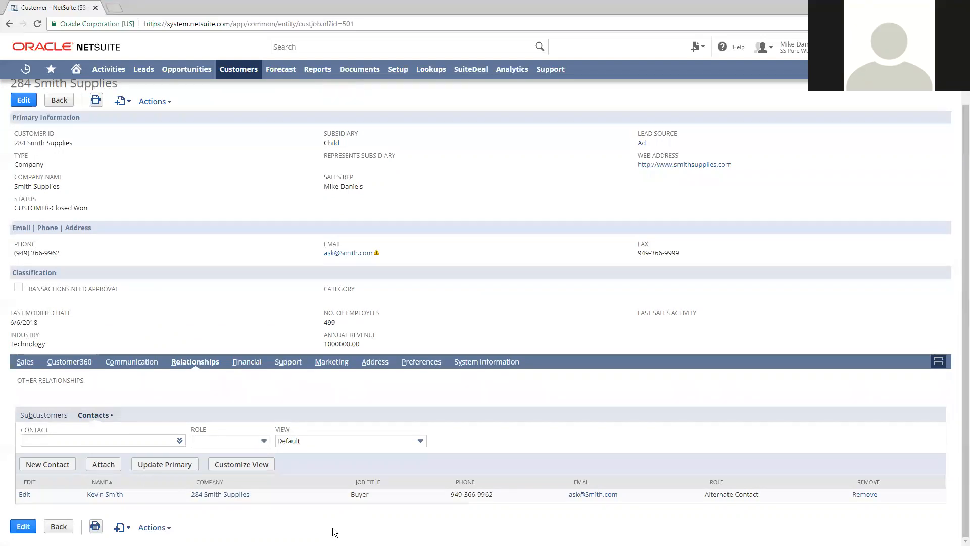
{"action": "left_click", "coordinate": [245, 361]}
{"action": "scroll", "coordinate": [453, 472], "scroll_direction": "down", "scroll_amount": 2}
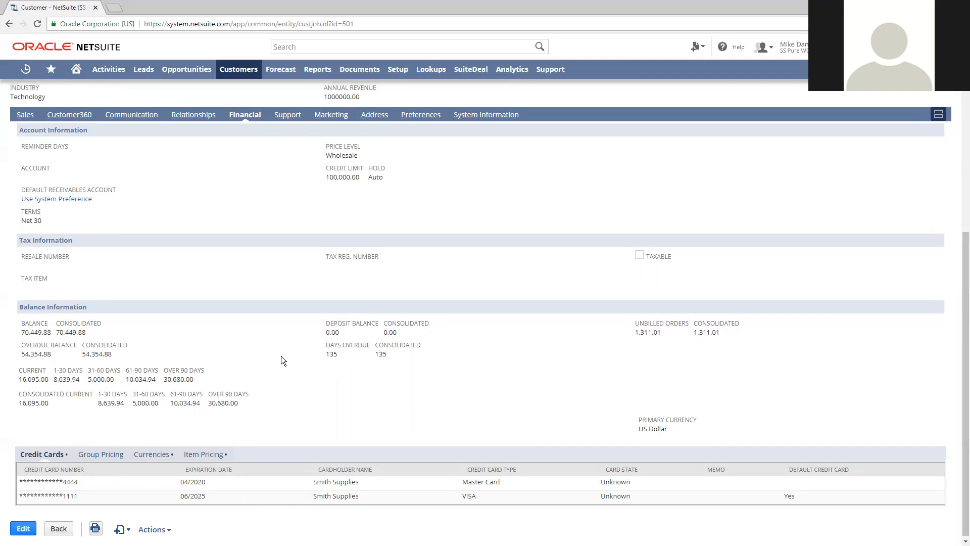
{"action": "scroll", "coordinate": [281, 356], "scroll_direction": "up", "scroll_amount": 6}
{"action": "scroll", "coordinate": [264, 442], "scroll_direction": "down", "scroll_amount": 2}
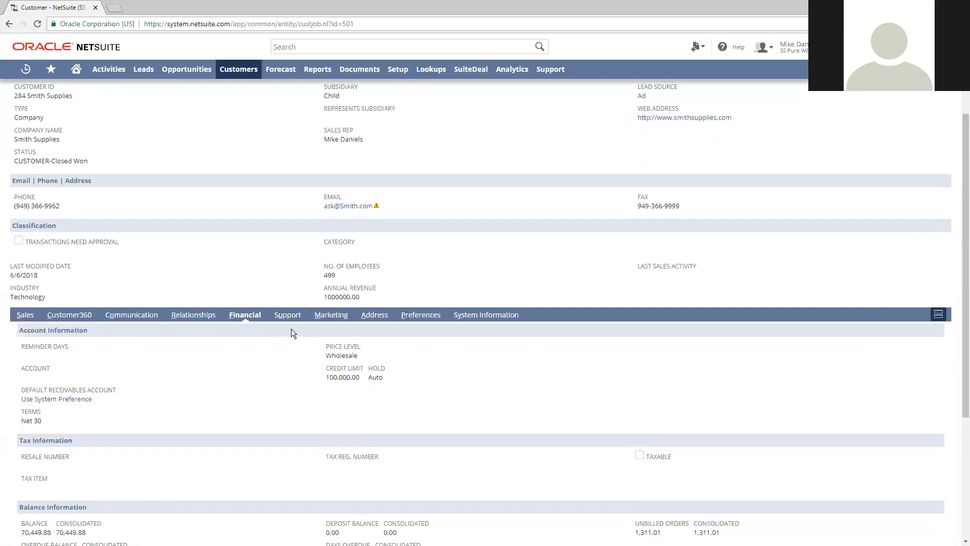
Create a new sales order from the Smith Supplies customer record
{"action": "scroll", "coordinate": [282, 353], "scroll_direction": "up", "scroll_amount": 1}
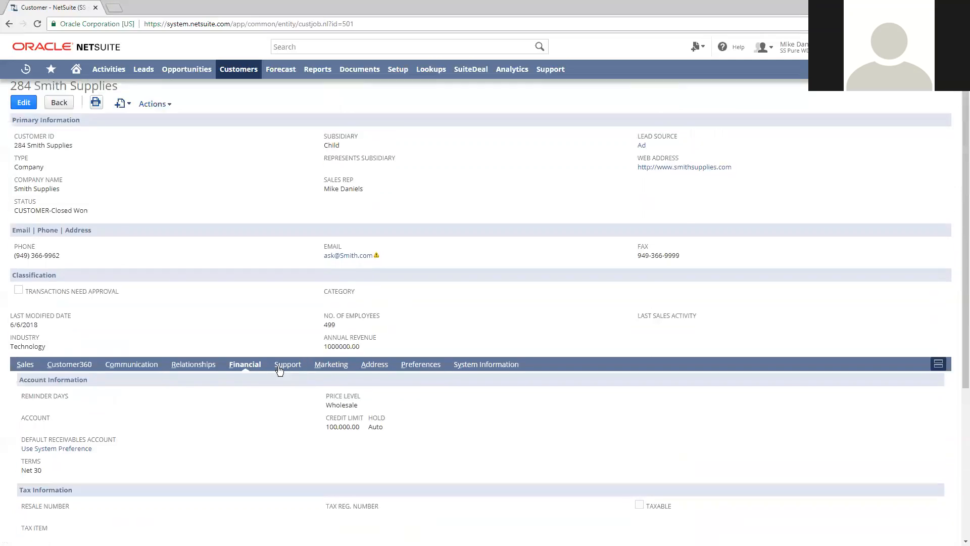
{"action": "scroll", "coordinate": [142, 204], "scroll_direction": "up", "scroll_amount": 2}
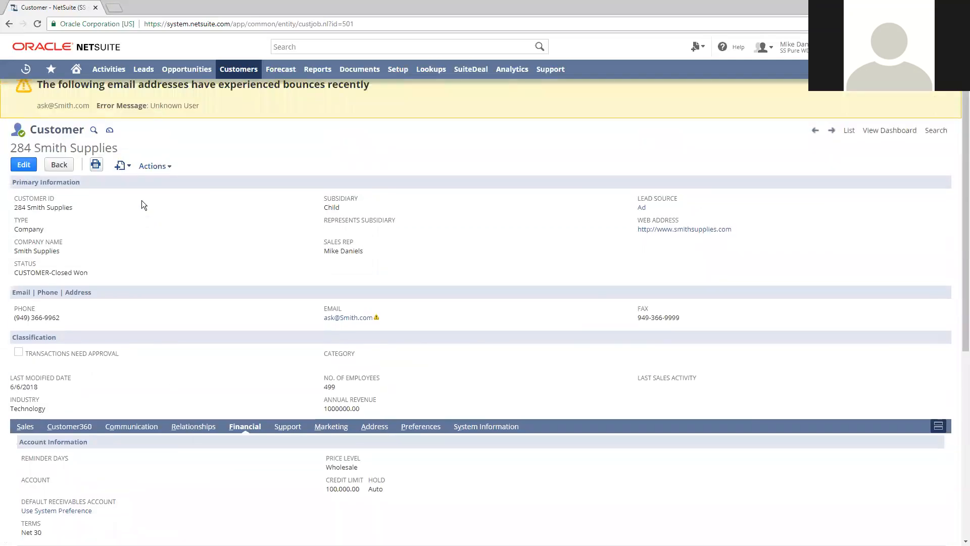
{"action": "left_click", "coordinate": [122, 128]}
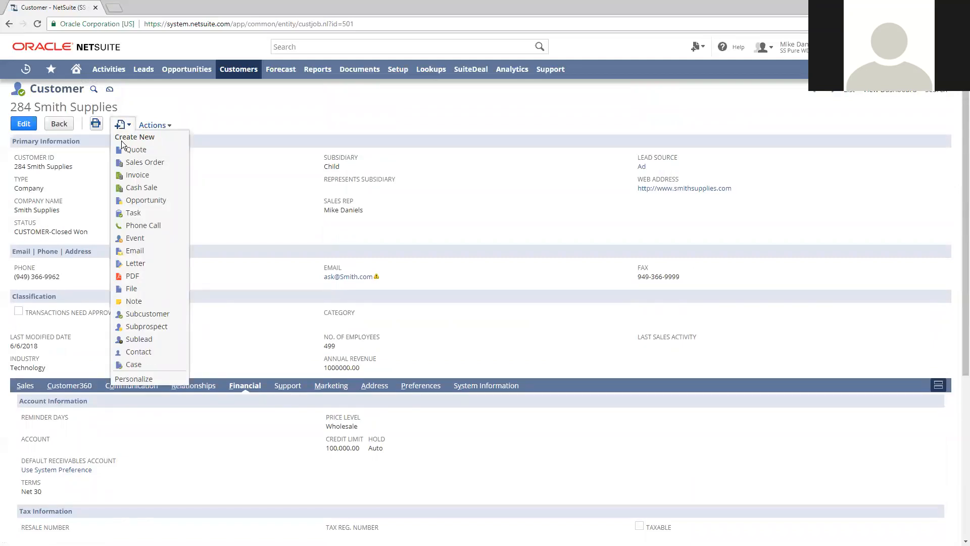
{"action": "left_click", "coordinate": [144, 161]}
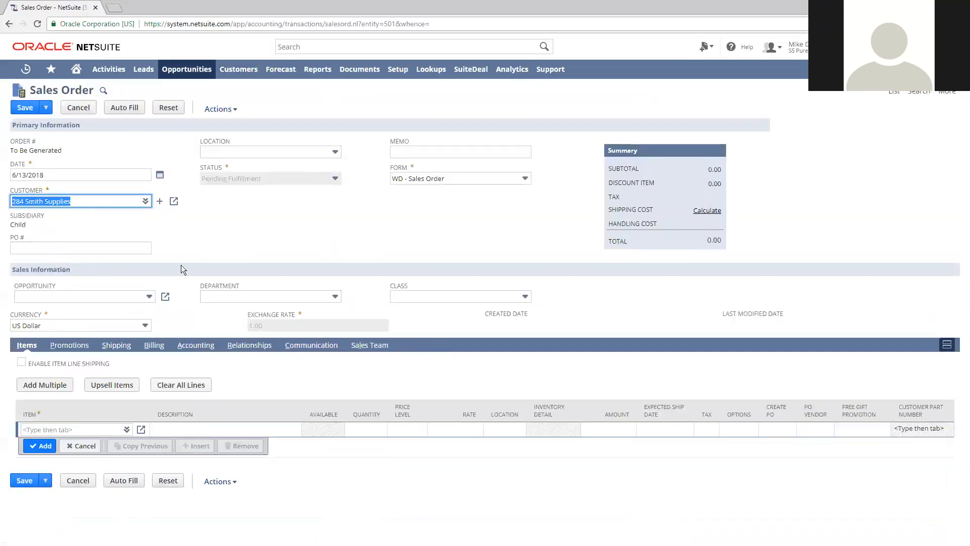
{"action": "left_click", "coordinate": [248, 232]}
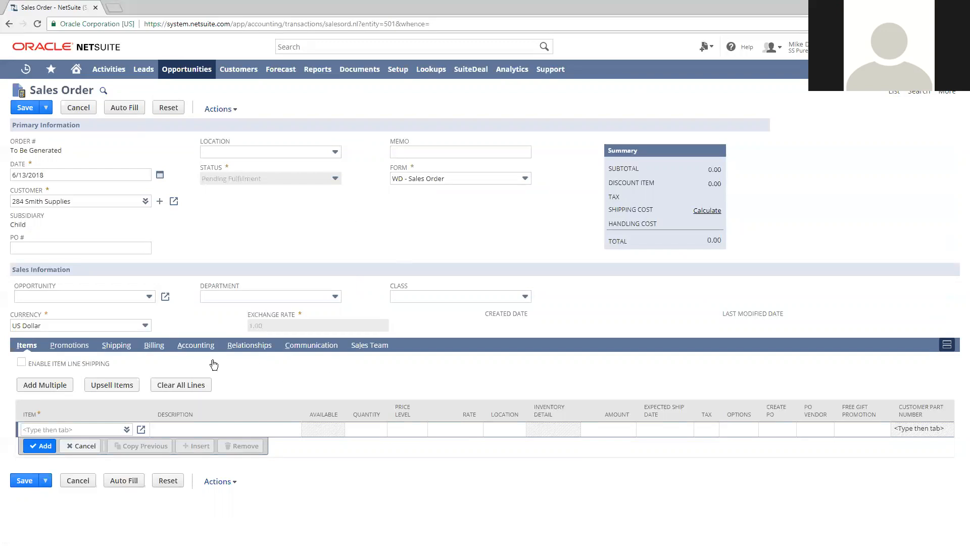
Look up "asus" on the first order line to enter the ASUS PG348Q RoG SWIFT 34" Curved monitor as the item
{"action": "left_click", "coordinate": [85, 429]}
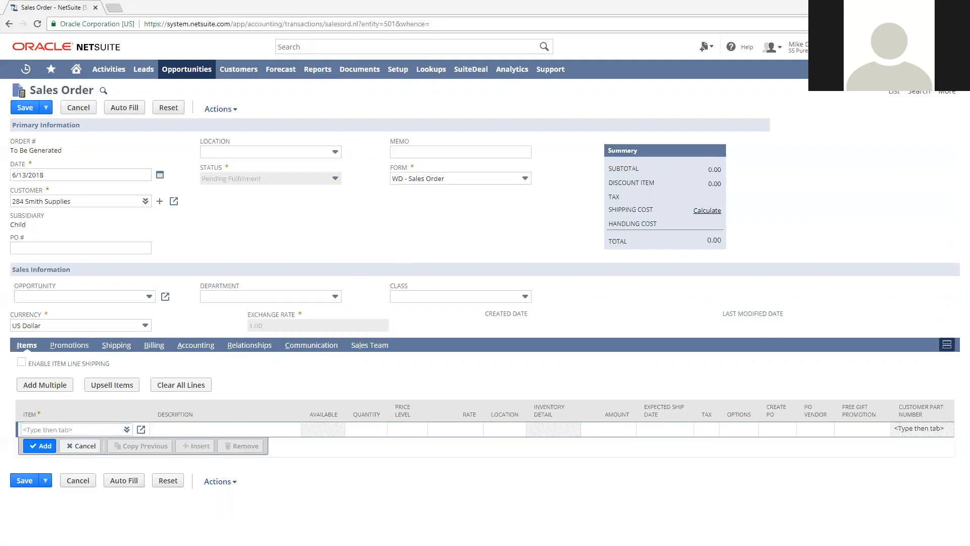
{"action": "left_click", "coordinate": [76, 428]}
{"action": "type", "text": "asus"}
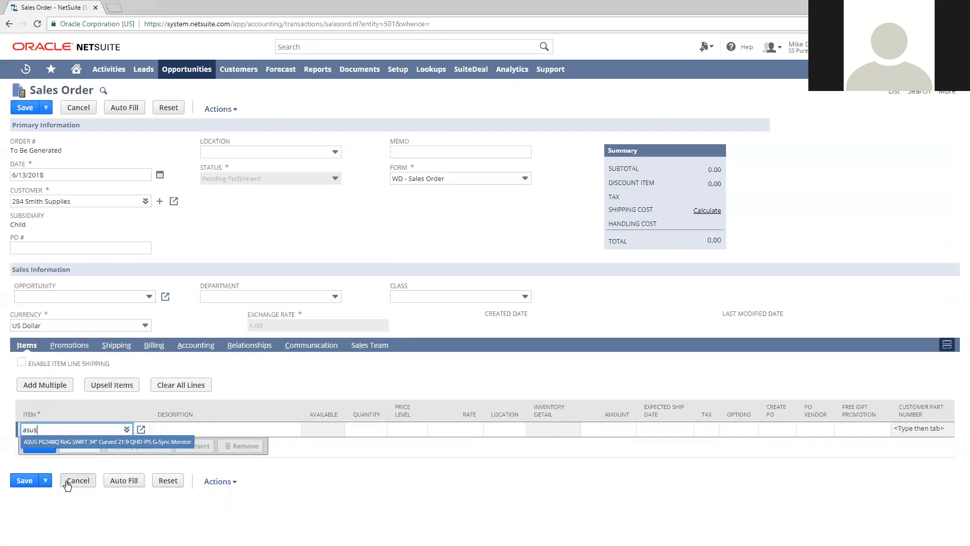
{"action": "key", "text": "Tab"}
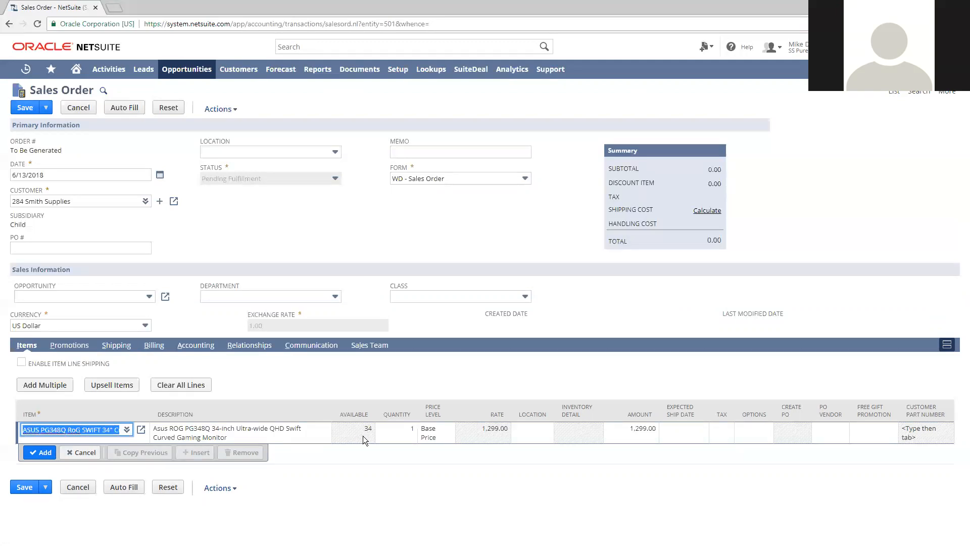
Compare the monitor's availability at locations US-1 and US-2, and set the line's location to US-1
{"action": "left_click", "coordinate": [531, 431]}
{"action": "left_click", "coordinate": [537, 429]}
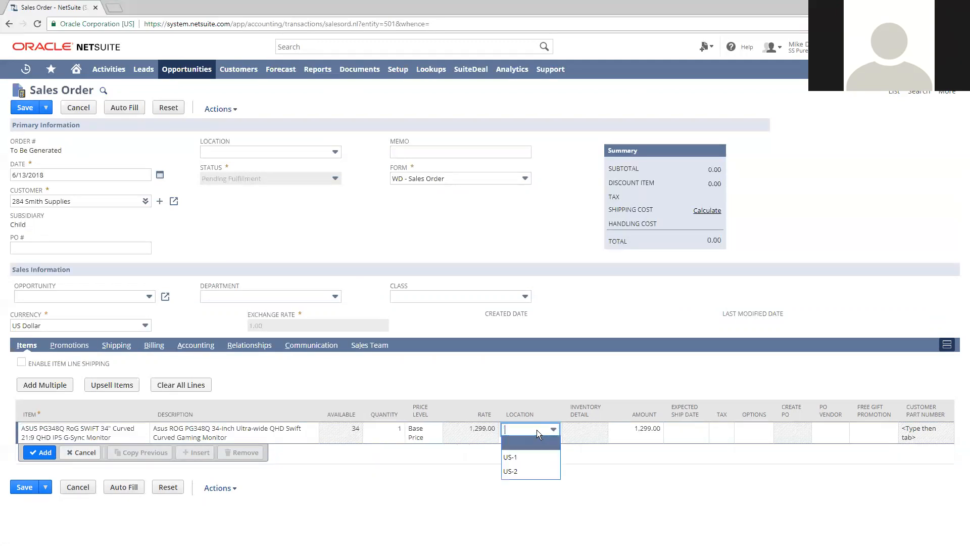
{"action": "left_click", "coordinate": [534, 457]}
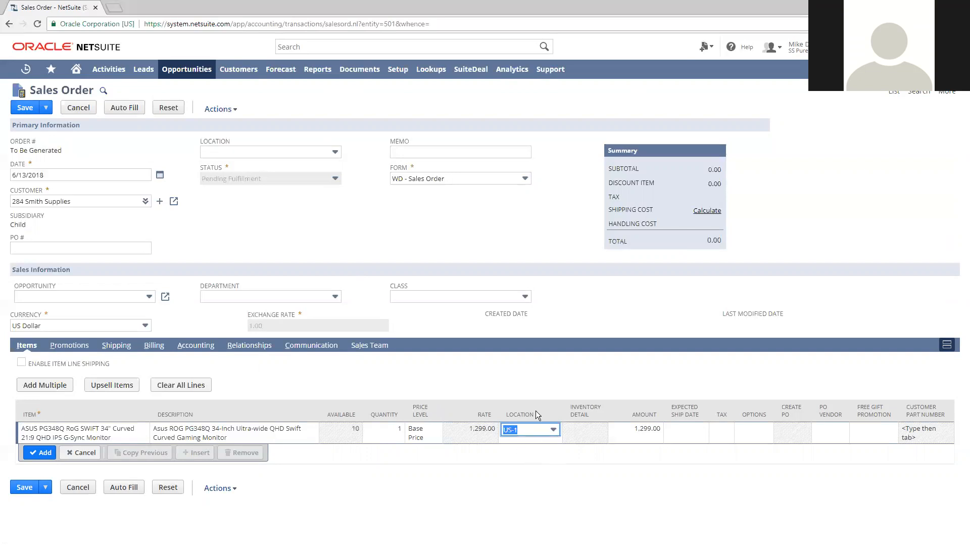
{"action": "left_click", "coordinate": [528, 431]}
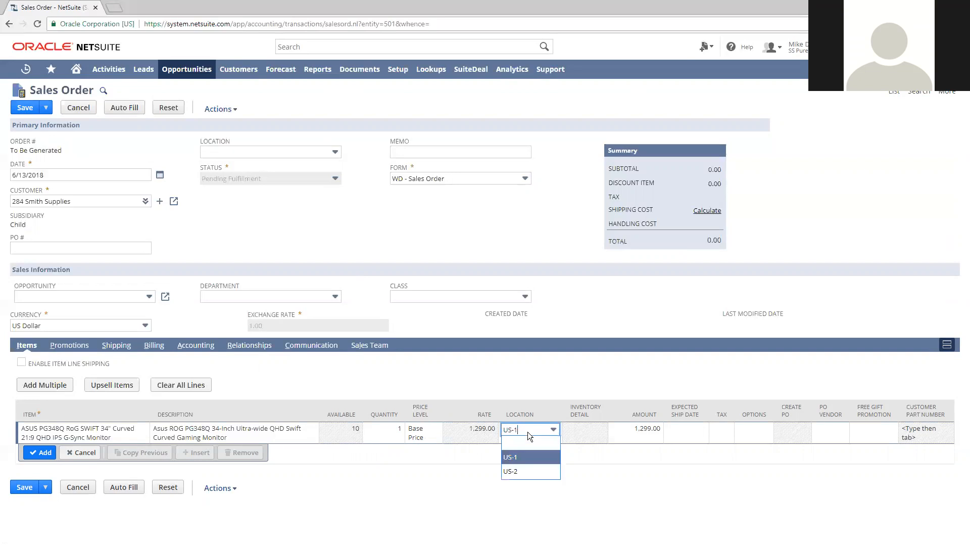
{"action": "left_click", "coordinate": [526, 470]}
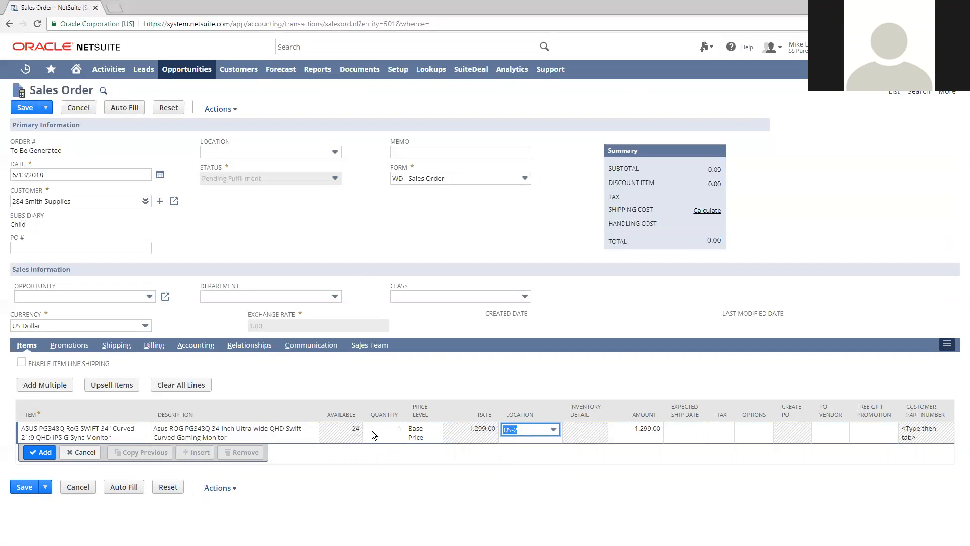
{"action": "left_click", "coordinate": [536, 430]}
{"action": "left_click", "coordinate": [528, 458]}
Open the availability check for the line's expected ship date, and enlarge and reposition its window to show all details
{"action": "left_click", "coordinate": [680, 434]}
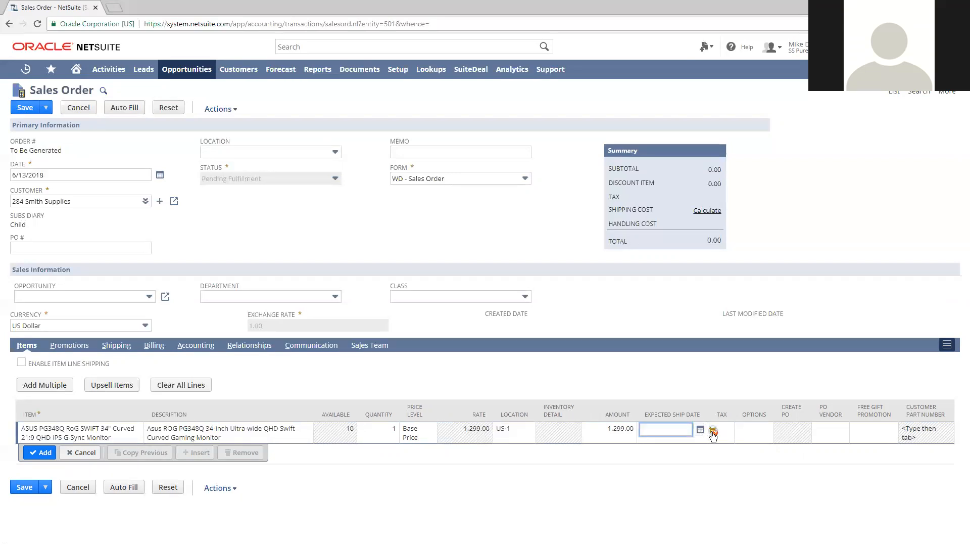
{"action": "left_click", "coordinate": [713, 431]}
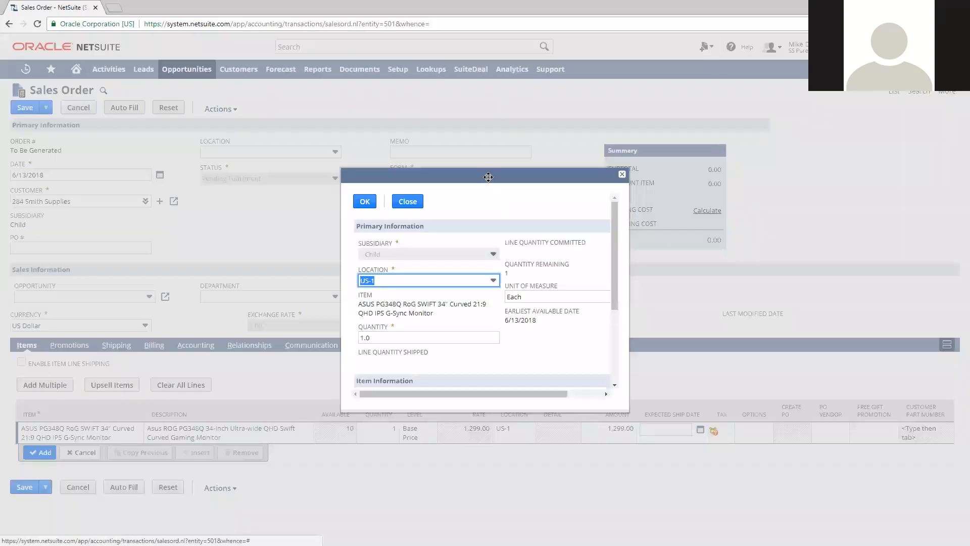
{"action": "left_click_drag", "start_coordinate": [529, 345], "coordinate": [725, 455]}
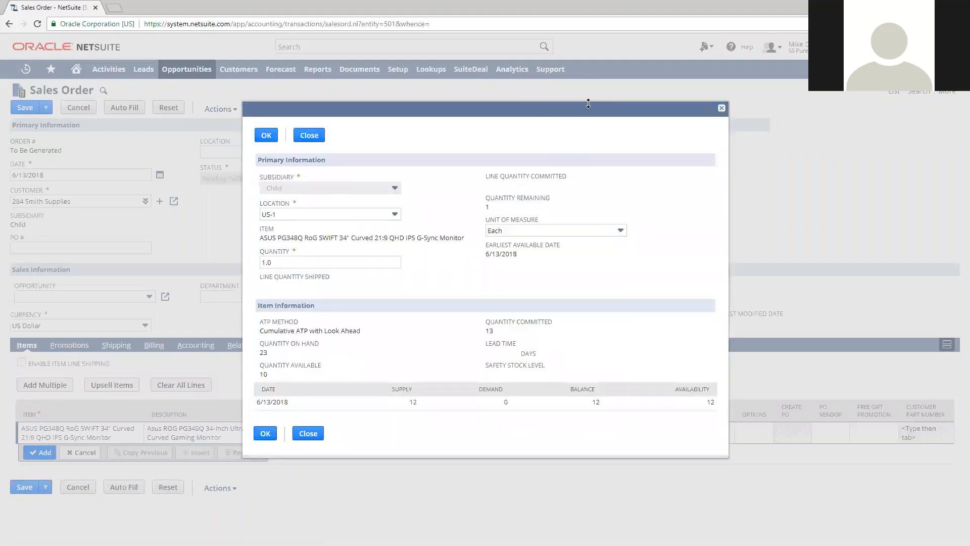
{"action": "left_click_drag", "start_coordinate": [587, 110], "coordinate": [594, 78]}
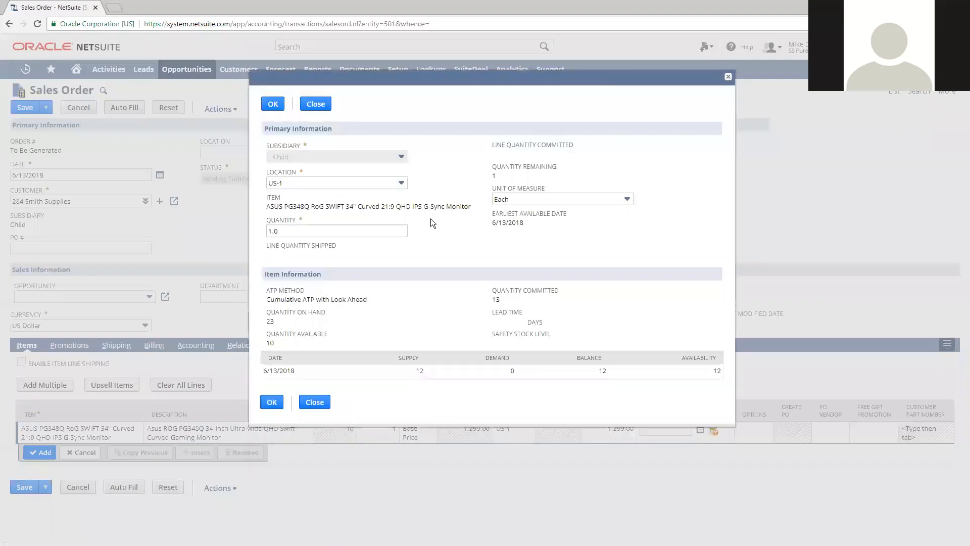
Check when the monitor is available at location US-1 for a quantity of 30, and repeat the check for 2
{"action": "left_click_drag", "start_coordinate": [303, 231], "coordinate": [196, 220]}
{"action": "left_click", "coordinate": [279, 182]}
{"action": "left_click", "coordinate": [283, 210]}
{"action": "left_click", "coordinate": [457, 254]}
{"action": "double_click", "coordinate": [309, 231]}
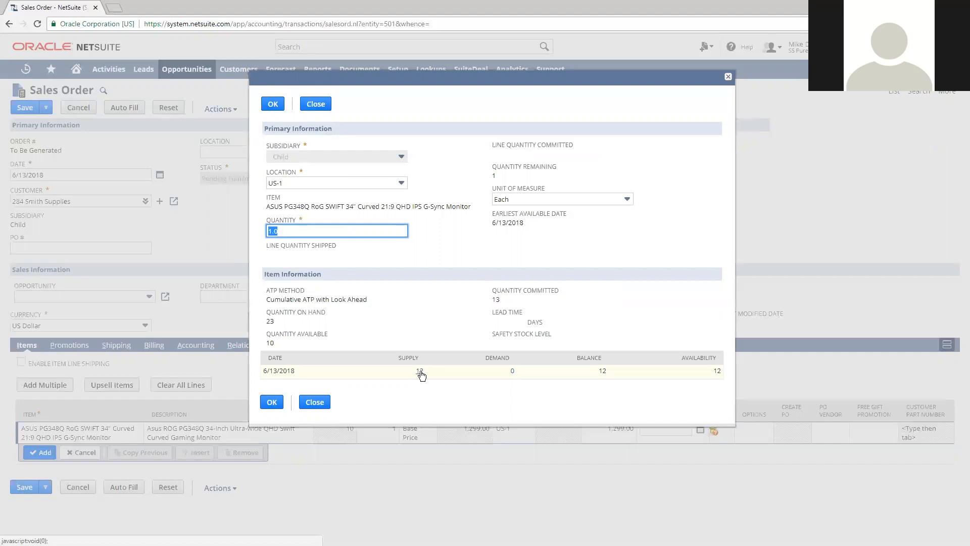
{"action": "left_click", "coordinate": [299, 230]}
{"action": "left_click_drag", "start_coordinate": [299, 229], "coordinate": [273, 243]}
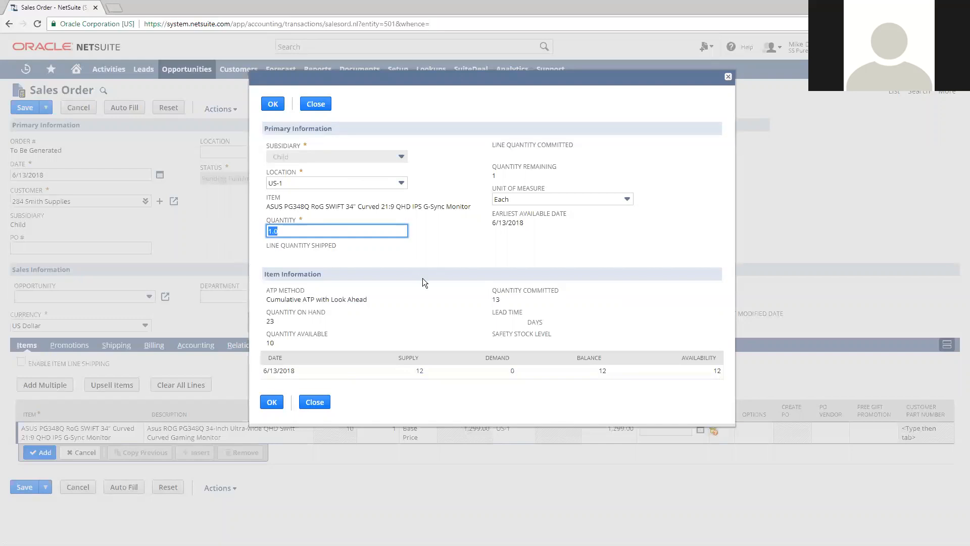
{"action": "type", "text": "30"}
{"action": "left_click", "coordinate": [454, 251]}
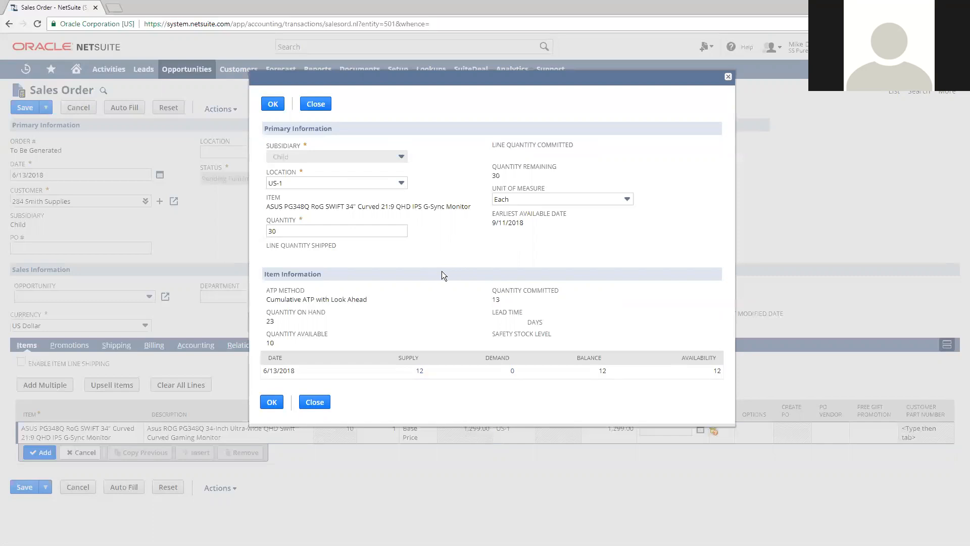
{"action": "double_click", "coordinate": [299, 231]}
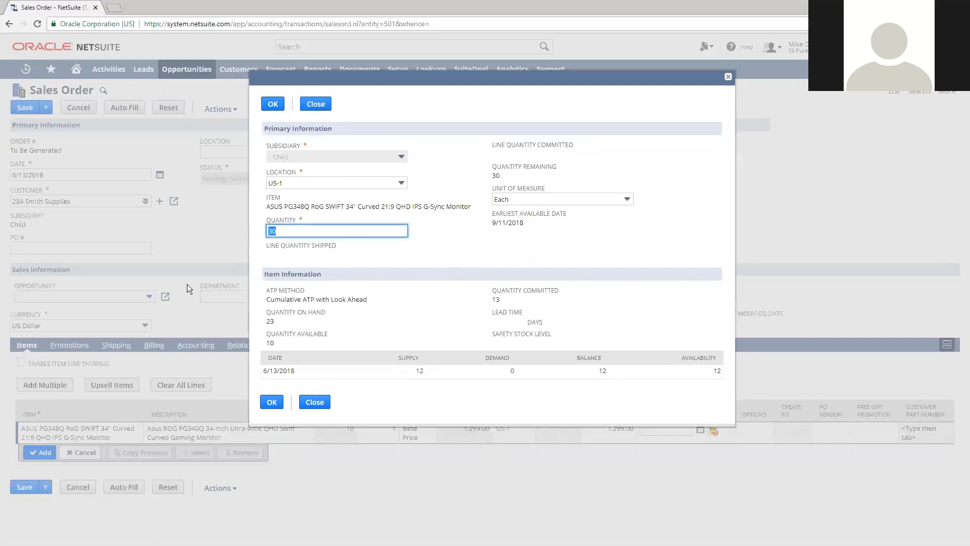
{"action": "type", "text": "2"}
{"action": "left_click", "coordinate": [459, 237]}
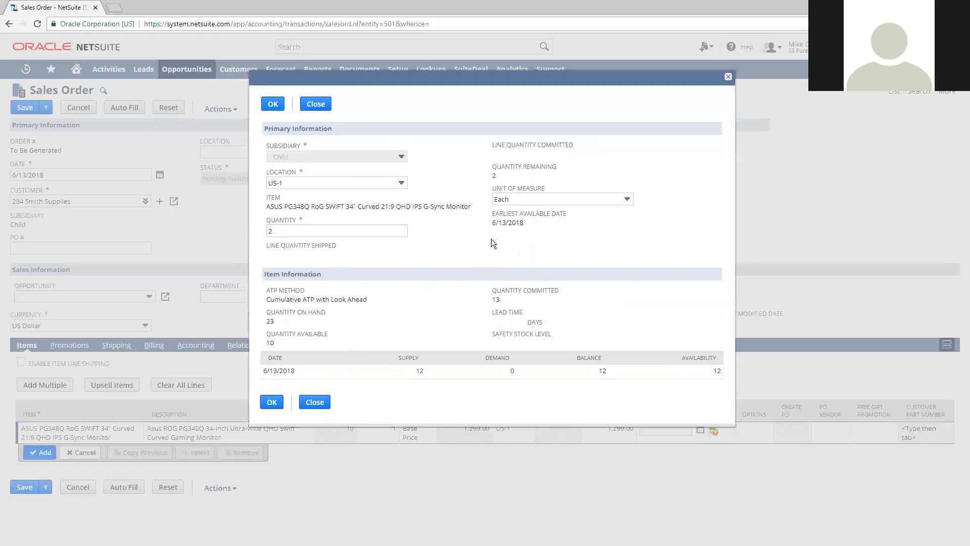
Set the availability check's quantity to 1, accept it, and add the monitor line to the sales order
{"action": "double_click", "coordinate": [348, 236]}
{"action": "type", "text": "1"}
{"action": "left_click", "coordinate": [464, 246]}
{"action": "left_click", "coordinate": [274, 104]}
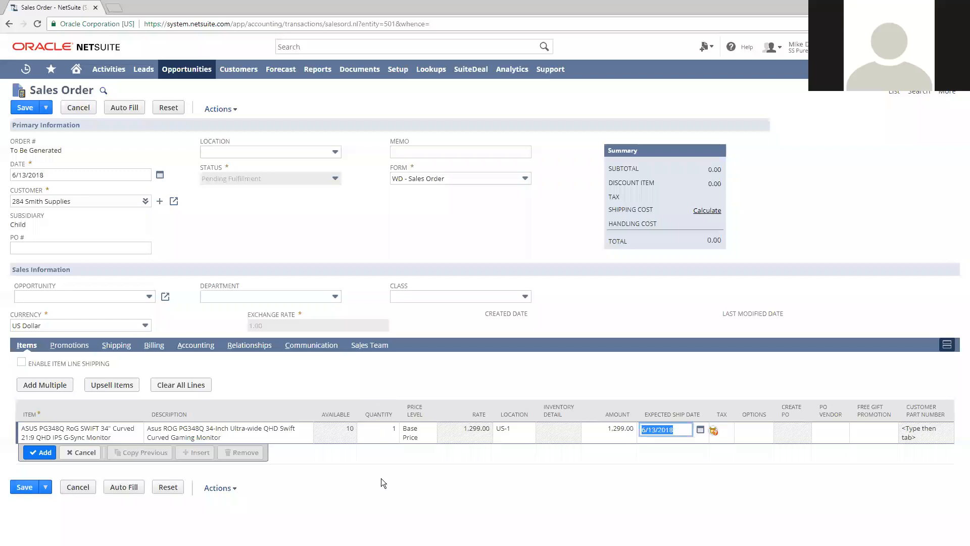
{"action": "left_click", "coordinate": [40, 452]}
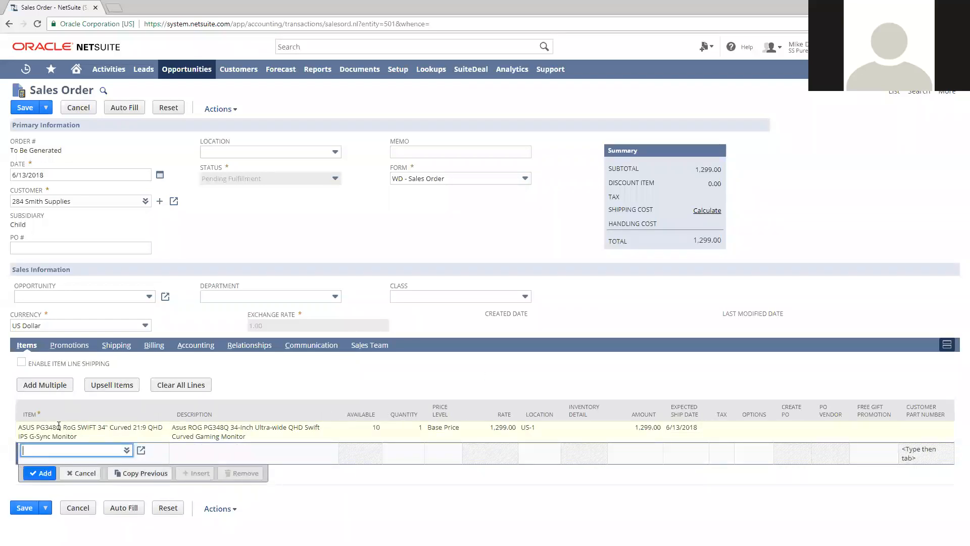
Calculate the order's shipping cost for the UPS Ground method
{"action": "left_click", "coordinate": [71, 345]}
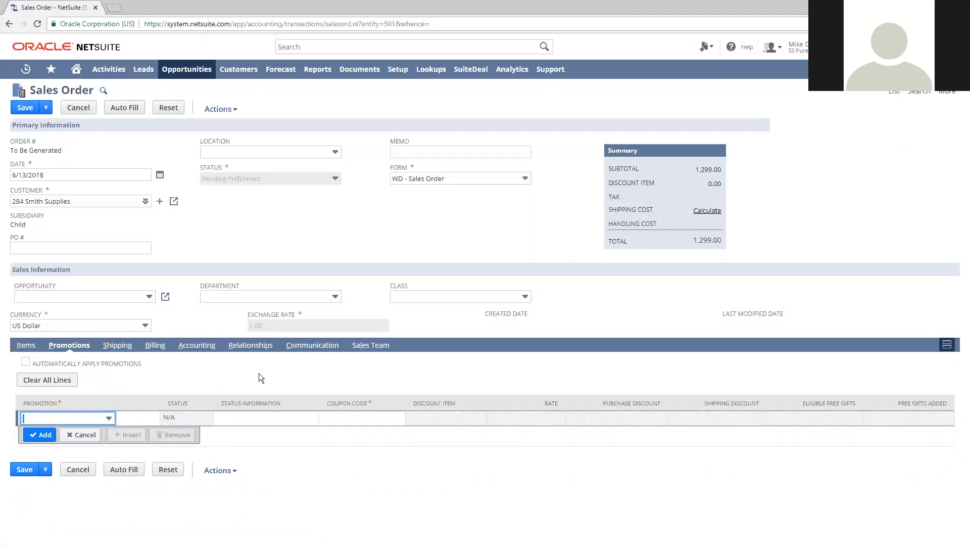
{"action": "left_click", "coordinate": [117, 344]}
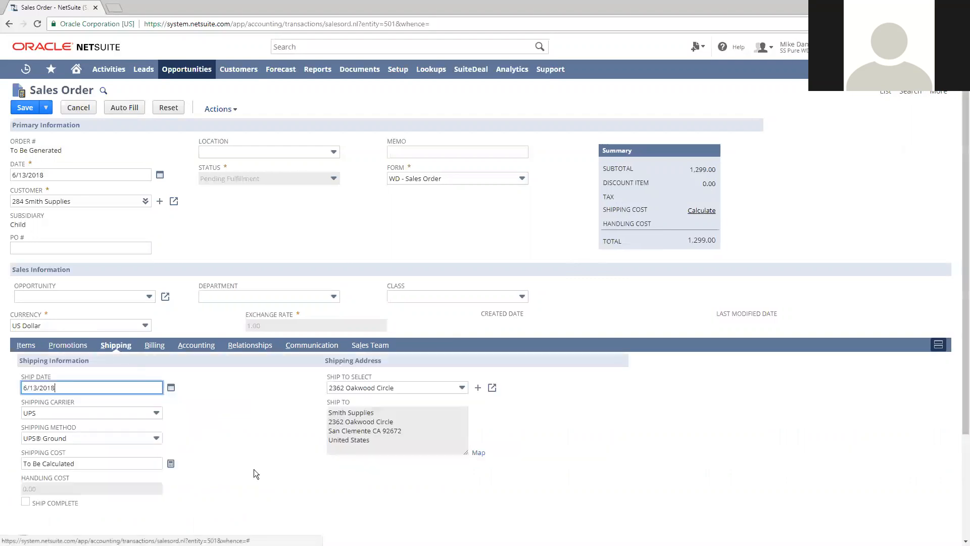
{"action": "scroll", "coordinate": [249, 465], "scroll_direction": "down", "scroll_amount": 2}
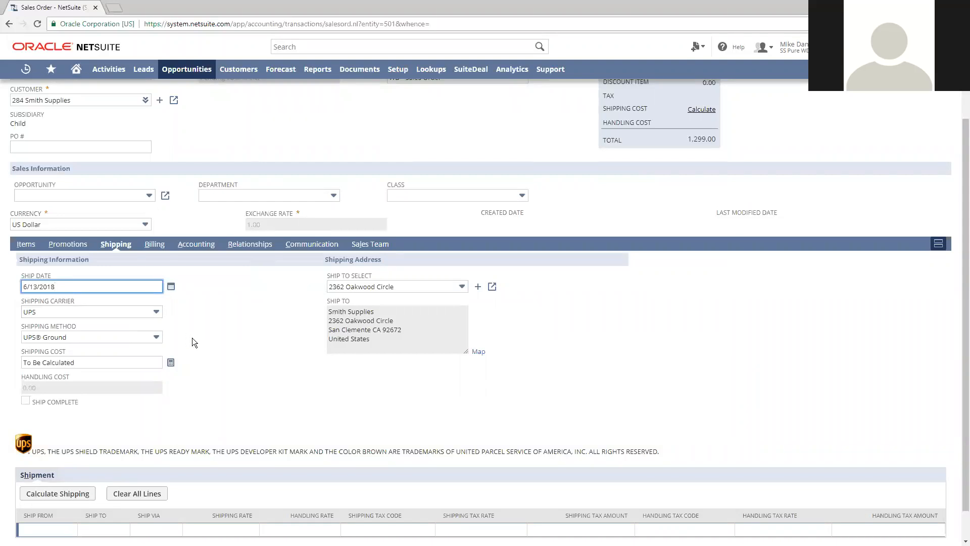
{"action": "left_click", "coordinate": [170, 366]}
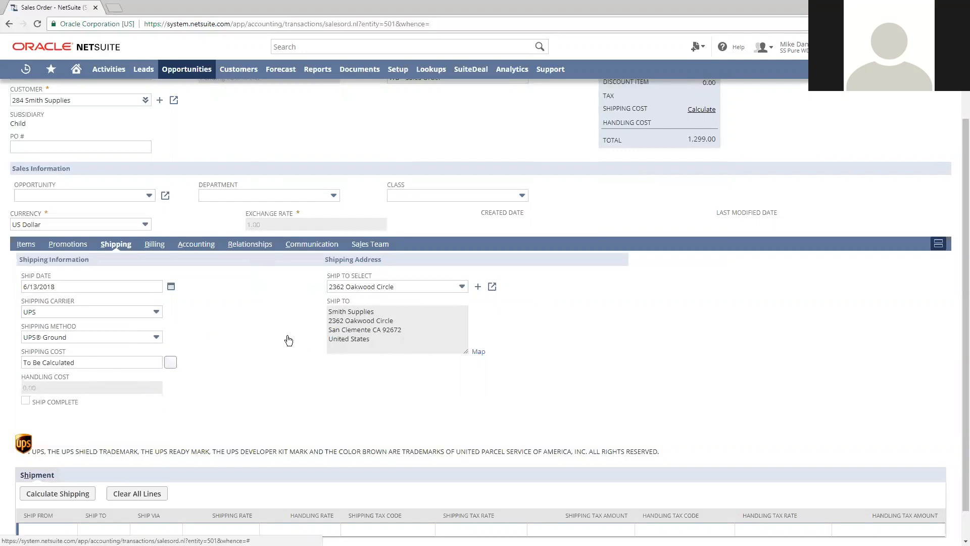
{"action": "left_click", "coordinate": [84, 363]}
{"action": "left_click", "coordinate": [210, 434]}
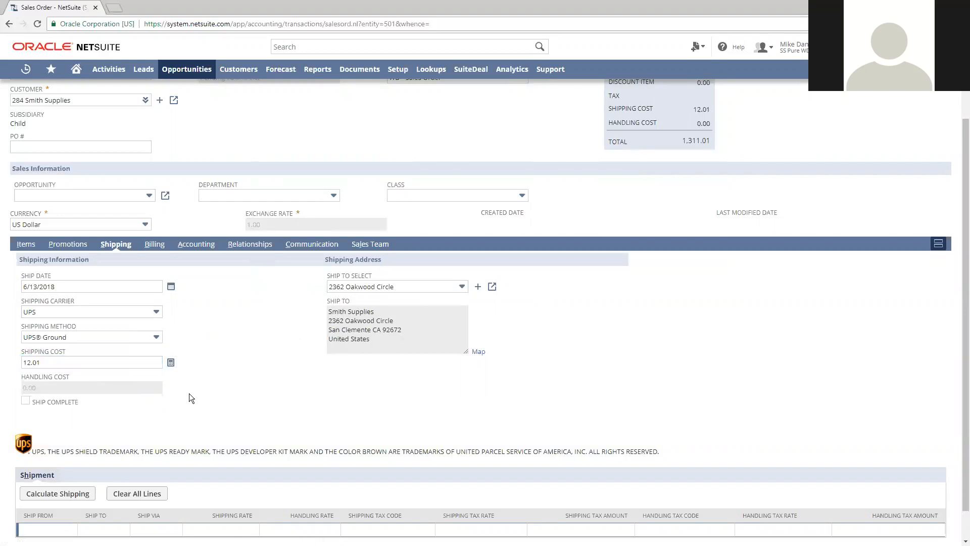
Review the monitor line's location and the order's shipping cost
{"action": "left_click", "coordinate": [35, 245]}
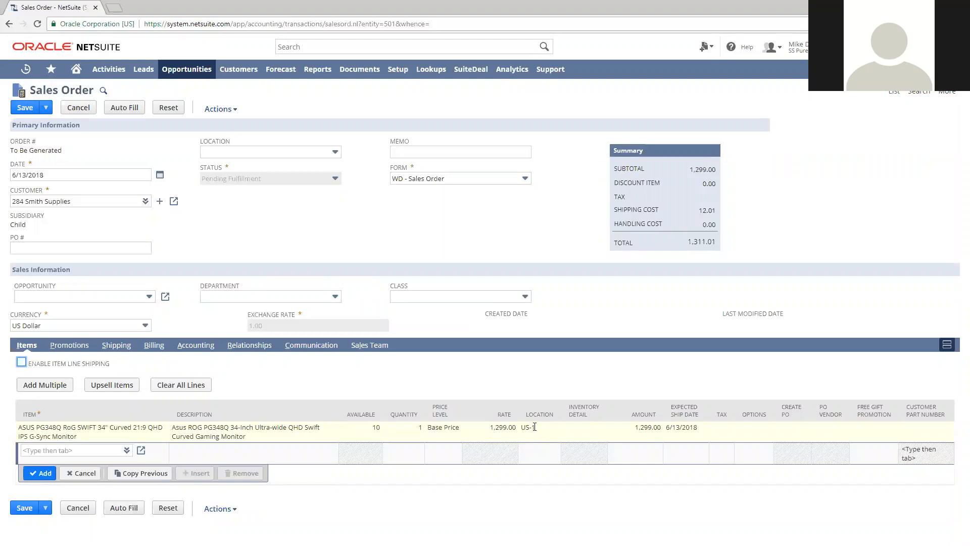
{"action": "left_click", "coordinate": [117, 345]}
{"action": "left_click", "coordinate": [73, 464]}
{"action": "left_click", "coordinate": [256, 438]}
Look through the order's payment terms and payment methods, and set the billing terms to Net 30
{"action": "left_click", "coordinate": [160, 349]}
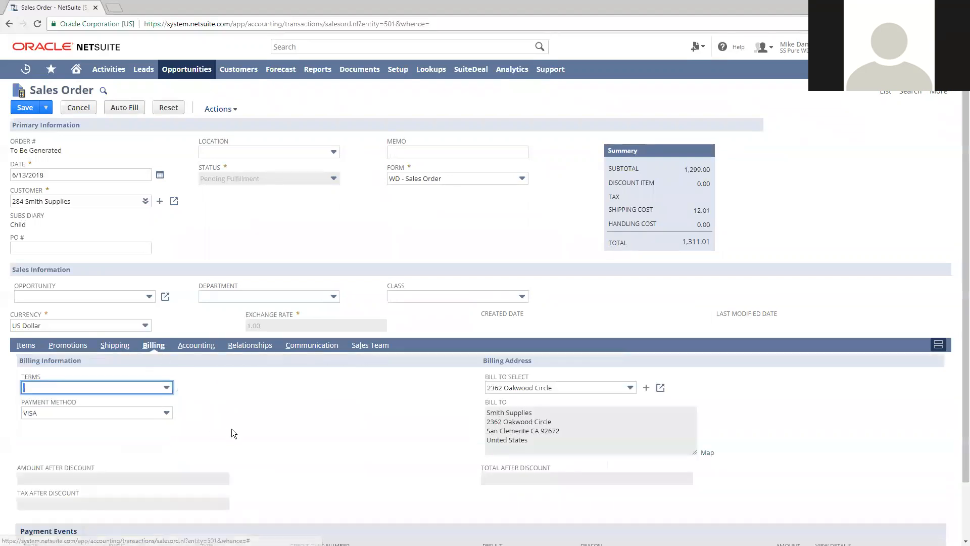
{"action": "scroll", "coordinate": [233, 425], "scroll_direction": "down", "scroll_amount": 1}
{"action": "left_click", "coordinate": [107, 323]}
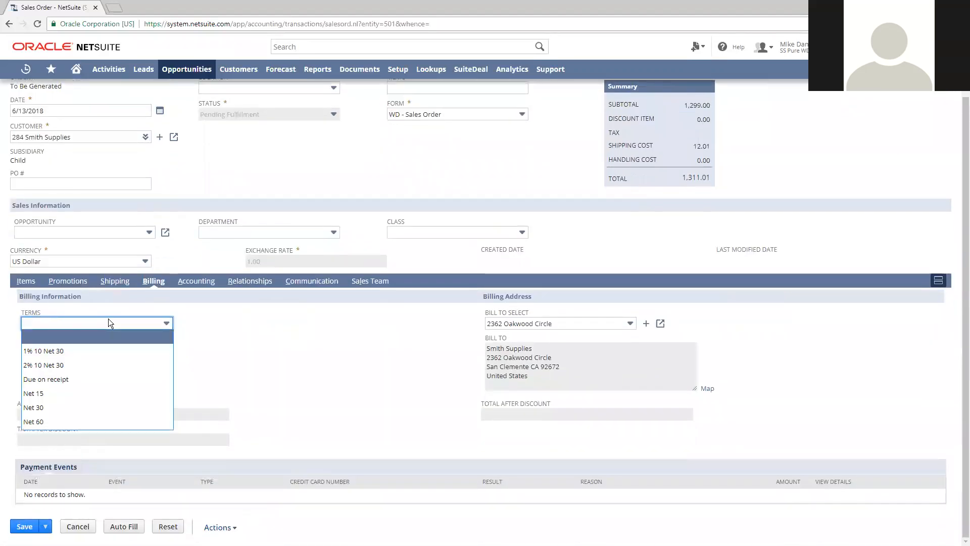
{"action": "left_click", "coordinate": [208, 332]}
{"action": "left_click", "coordinate": [121, 344]}
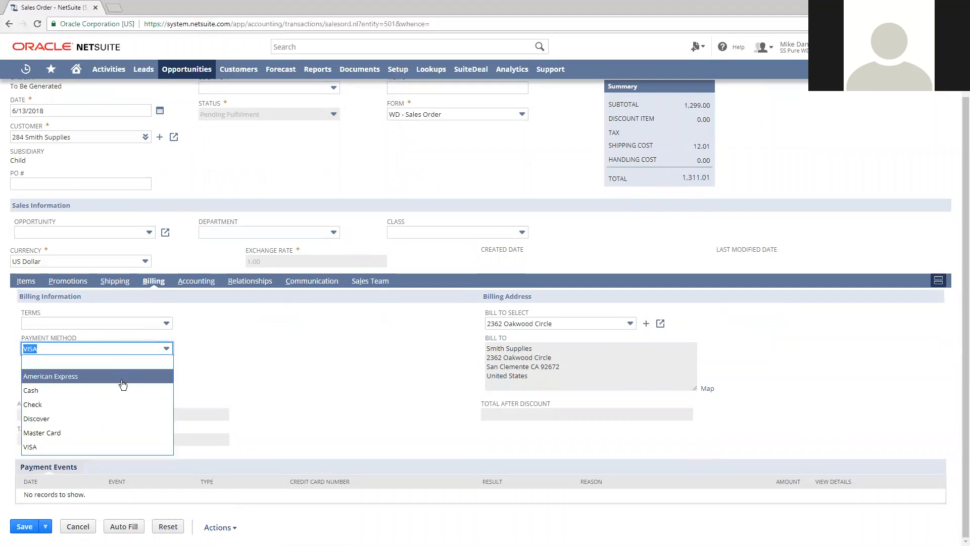
{"action": "left_click", "coordinate": [298, 382]}
{"action": "left_click", "coordinate": [160, 324]}
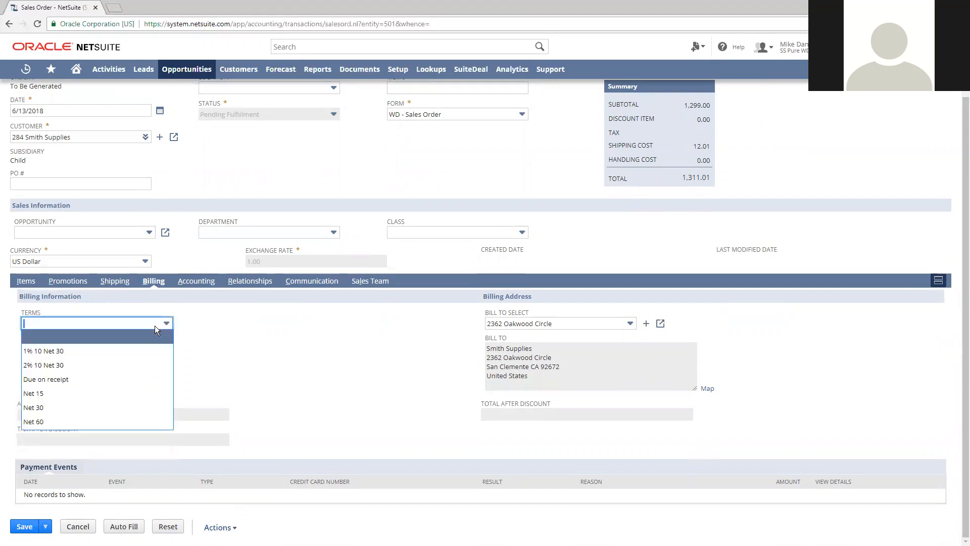
{"action": "left_click", "coordinate": [137, 408]}
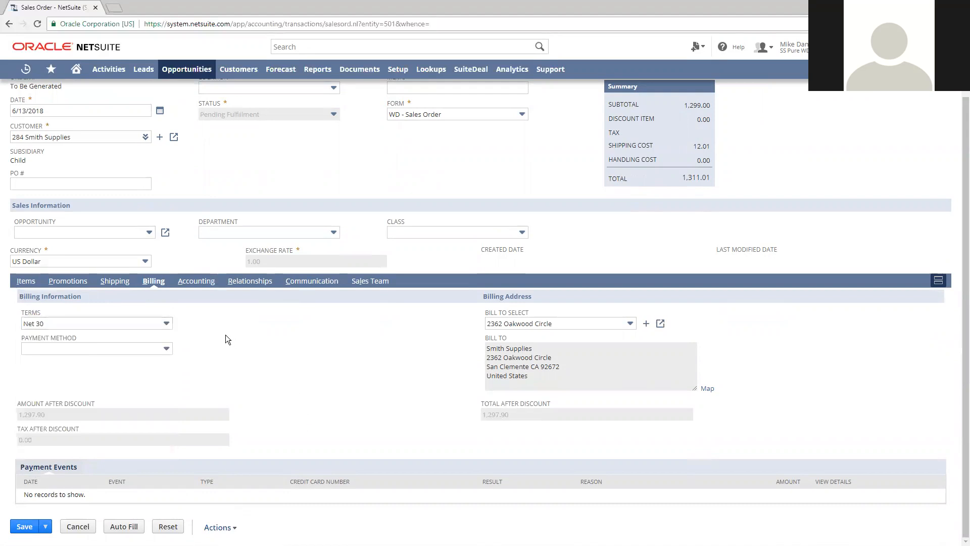
Review the order's tax and gross profit details, and return to the item lines
{"action": "left_click", "coordinate": [187, 285]}
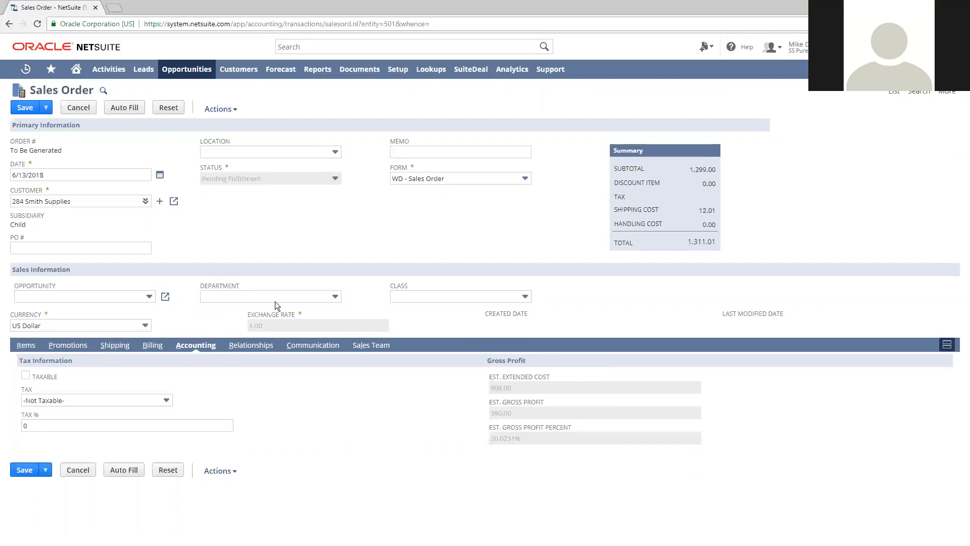
{"action": "left_click", "coordinate": [27, 345]}
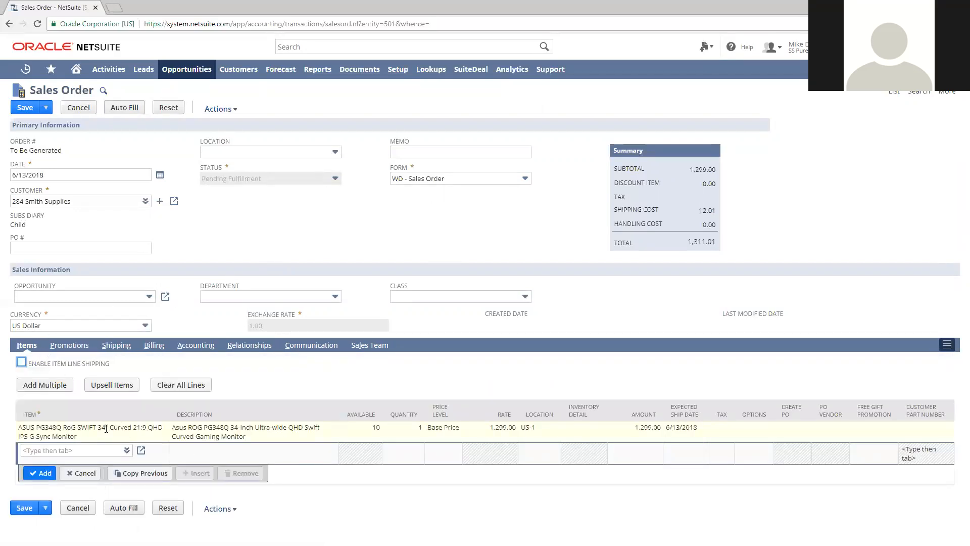
{"action": "left_click", "coordinate": [95, 450]}
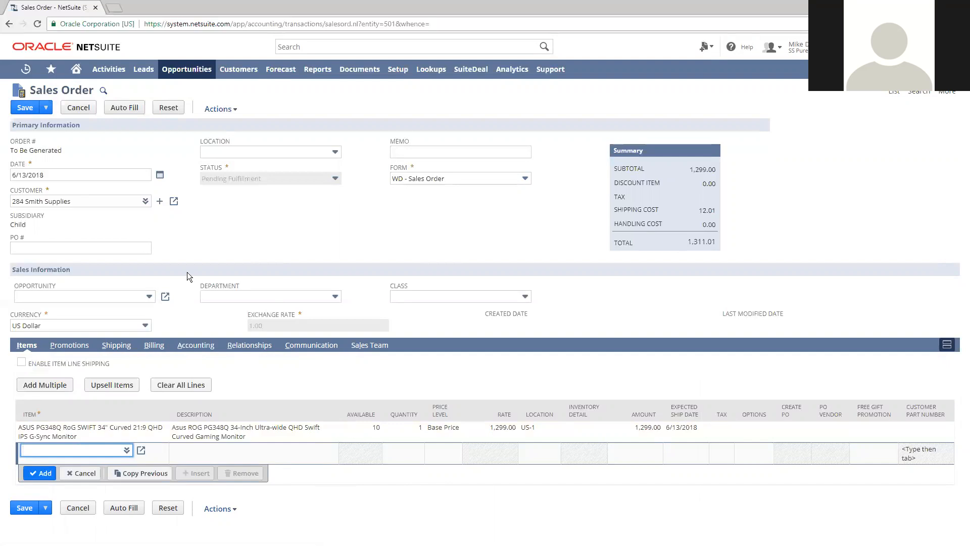
Try to save and email the sales order
{"action": "mouse_move", "coordinate": [45, 108]}
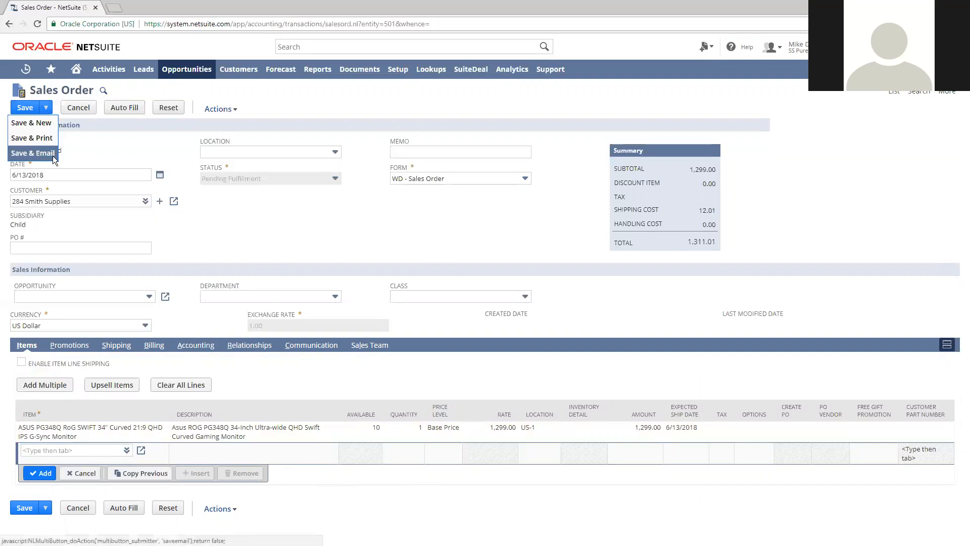
{"action": "left_click", "coordinate": [33, 153]}
{"action": "left_click", "coordinate": [573, 81]}
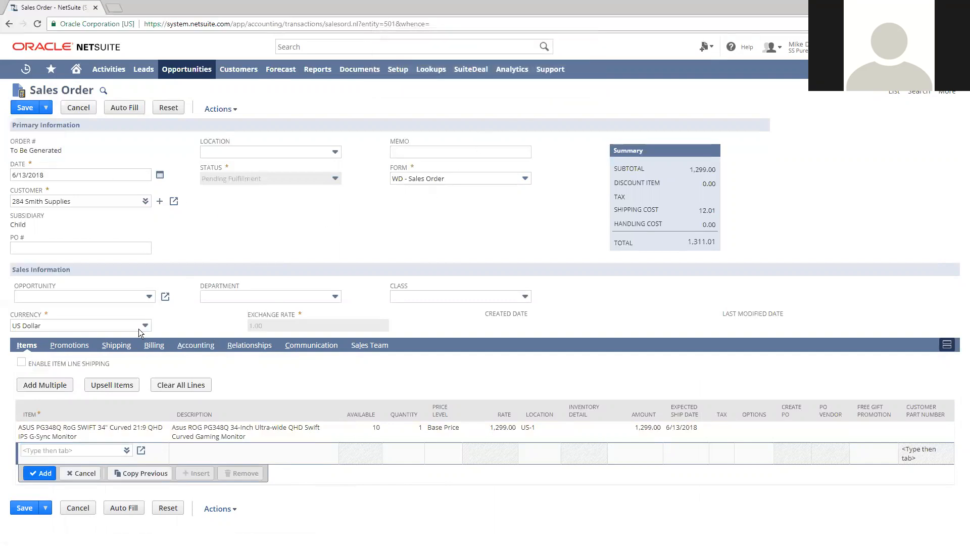
Recheck the billing details, choosing Net 30 as the terms and a blank payment method
{"action": "left_click", "coordinate": [116, 345]}
{"action": "left_click", "coordinate": [157, 345]}
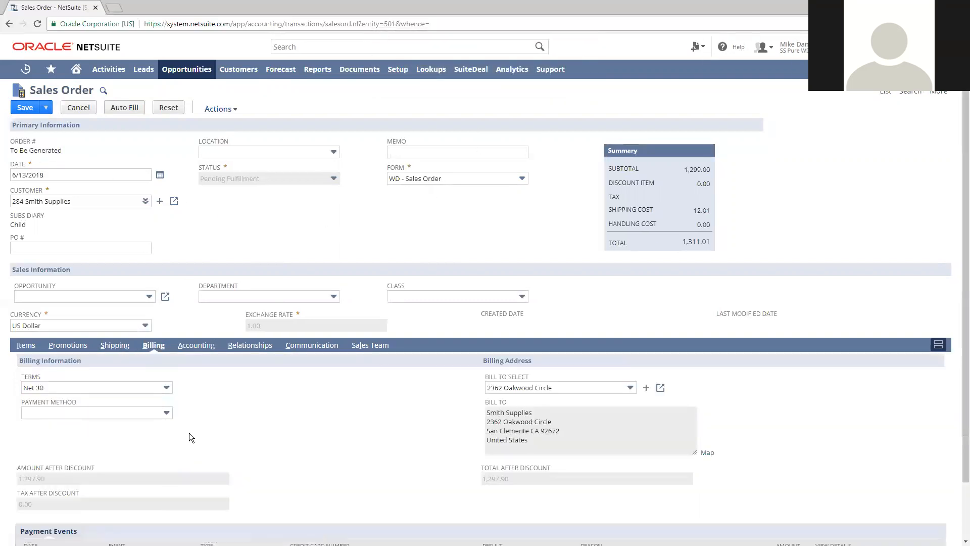
{"action": "scroll", "coordinate": [184, 414], "scroll_direction": "down", "scroll_amount": 1}
{"action": "left_click", "coordinate": [166, 337]}
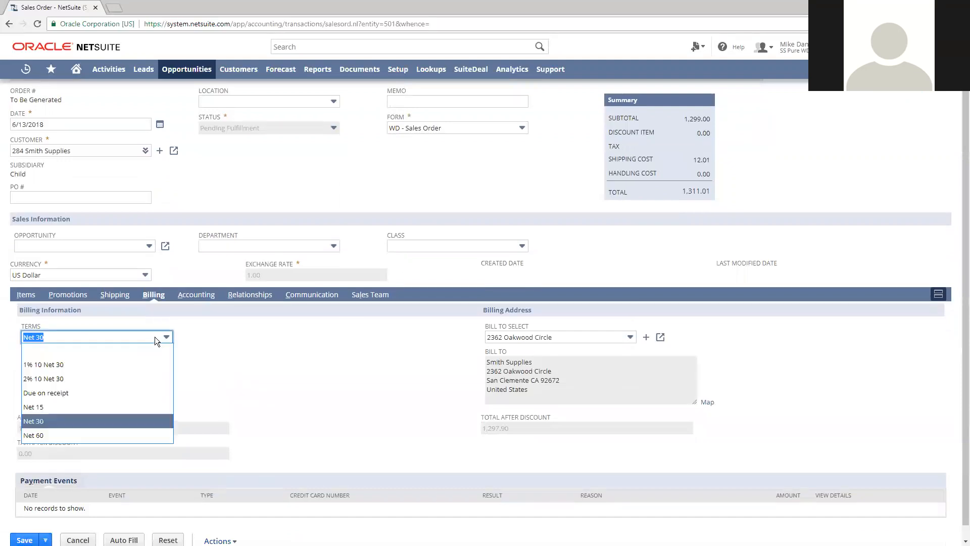
{"action": "left_click", "coordinate": [75, 412]}
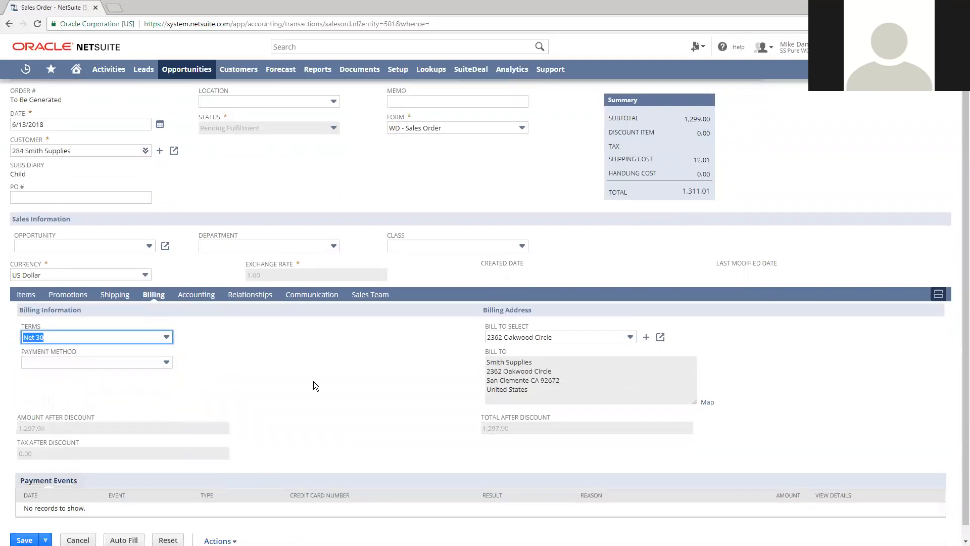
{"action": "left_click", "coordinate": [157, 361]}
{"action": "left_click", "coordinate": [136, 375]}
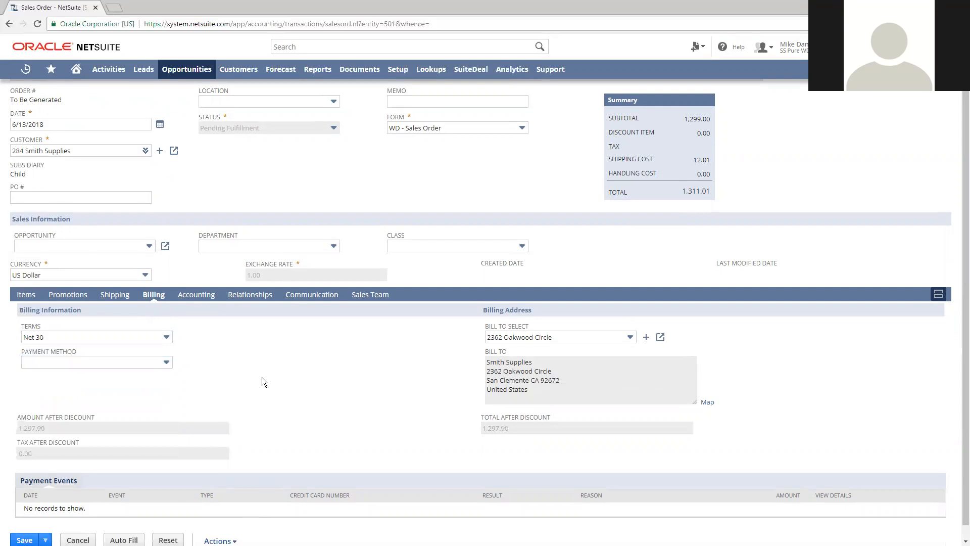
Look at the opportunities offered for the order without choosing one, and try to save the sales order
{"action": "left_click", "coordinate": [28, 294]}
{"action": "left_click", "coordinate": [30, 295]}
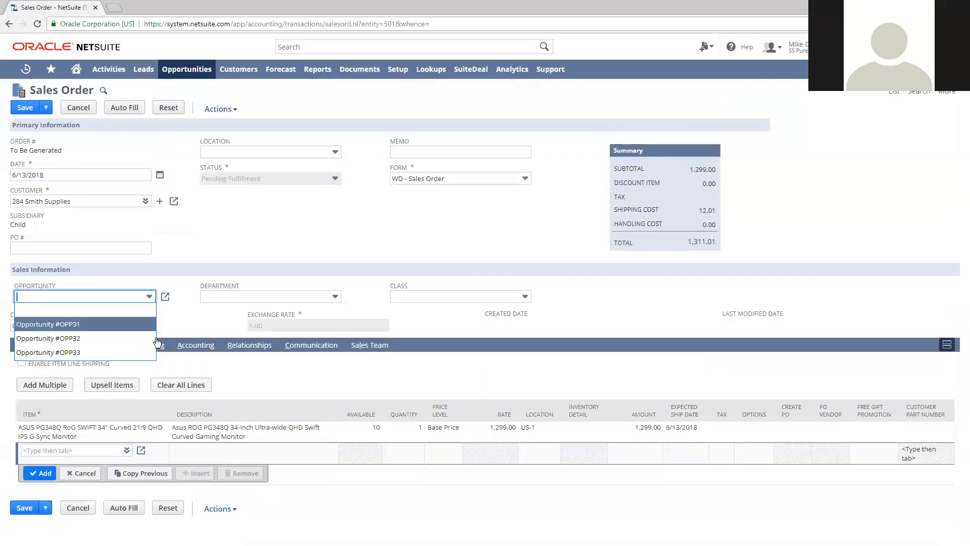
{"action": "left_click", "coordinate": [176, 312]}
{"action": "left_click", "coordinate": [22, 116]}
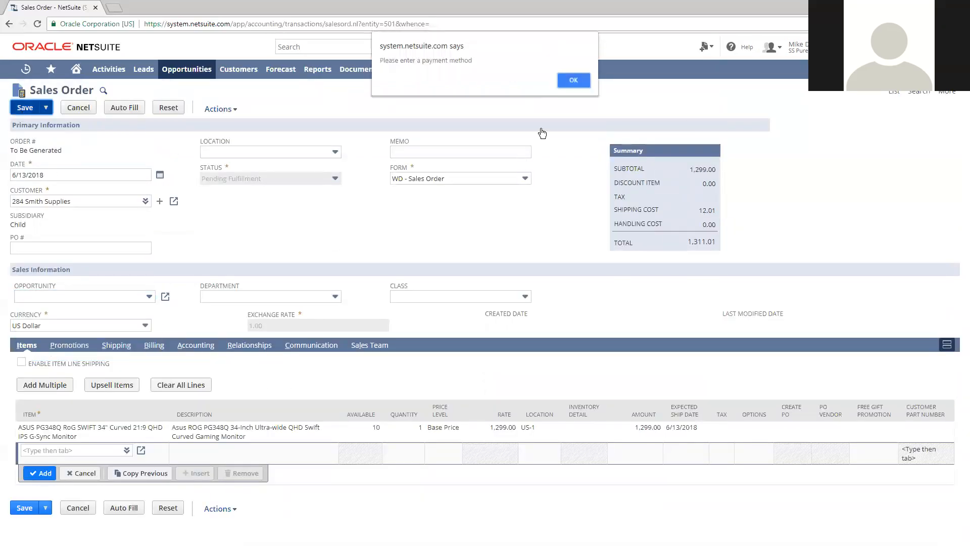
{"action": "left_click", "coordinate": [571, 79]}
Set the billing terms to Net 15 and choose Cash as the payment method
{"action": "left_click", "coordinate": [154, 344]}
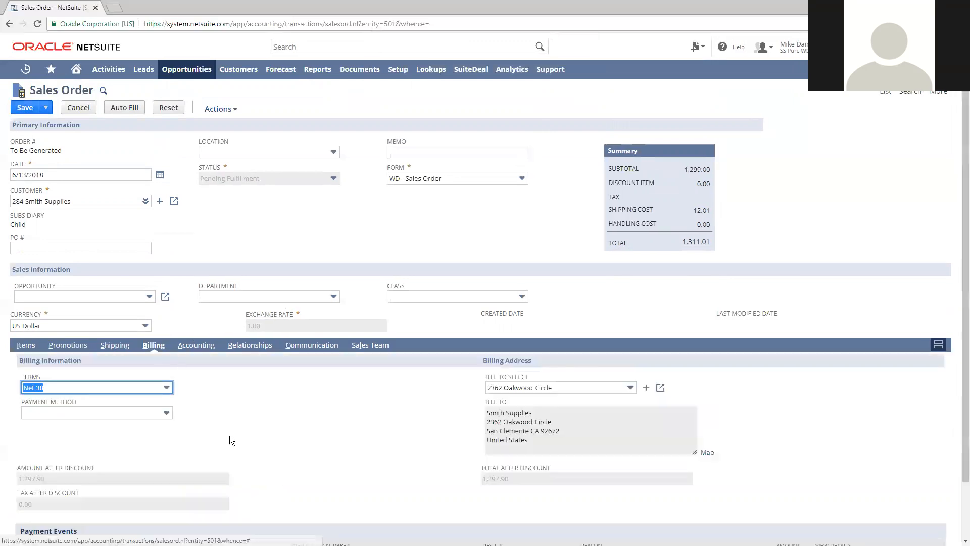
{"action": "scroll", "coordinate": [192, 394], "scroll_direction": "down", "scroll_amount": 1}
{"action": "left_click", "coordinate": [142, 339]}
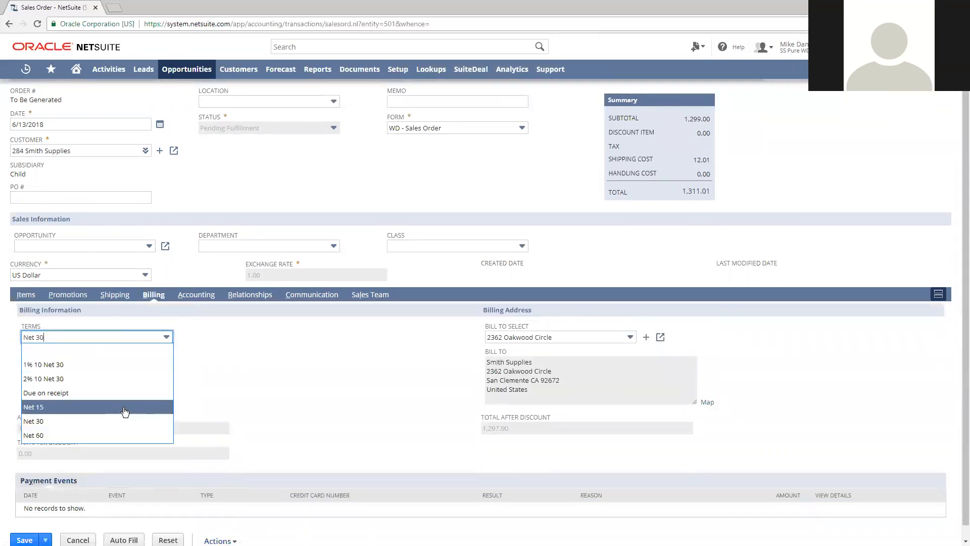
{"action": "left_click", "coordinate": [290, 359]}
{"action": "left_click", "coordinate": [143, 365]}
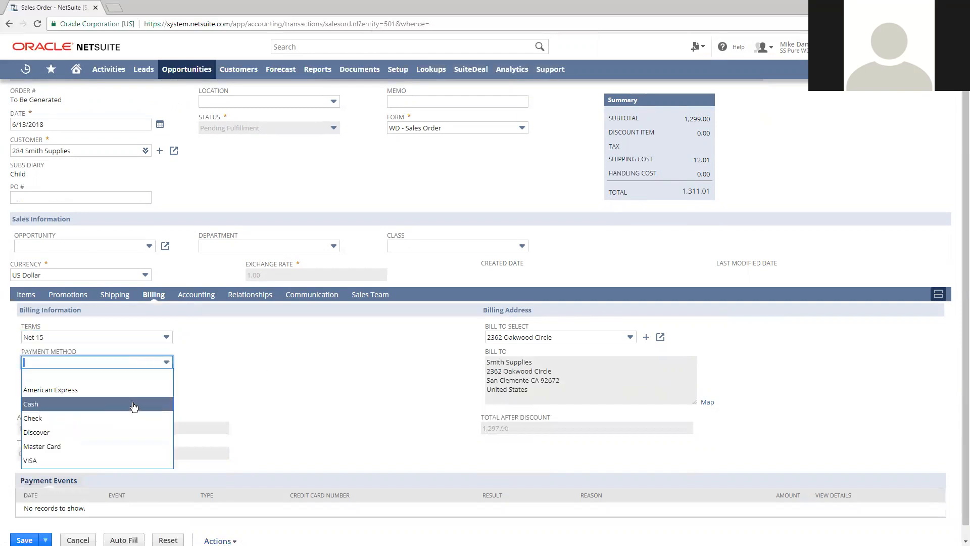
{"action": "left_click", "coordinate": [133, 404]}
Clear the payment method and set the billing terms to Net 30
{"action": "left_click", "coordinate": [135, 365]}
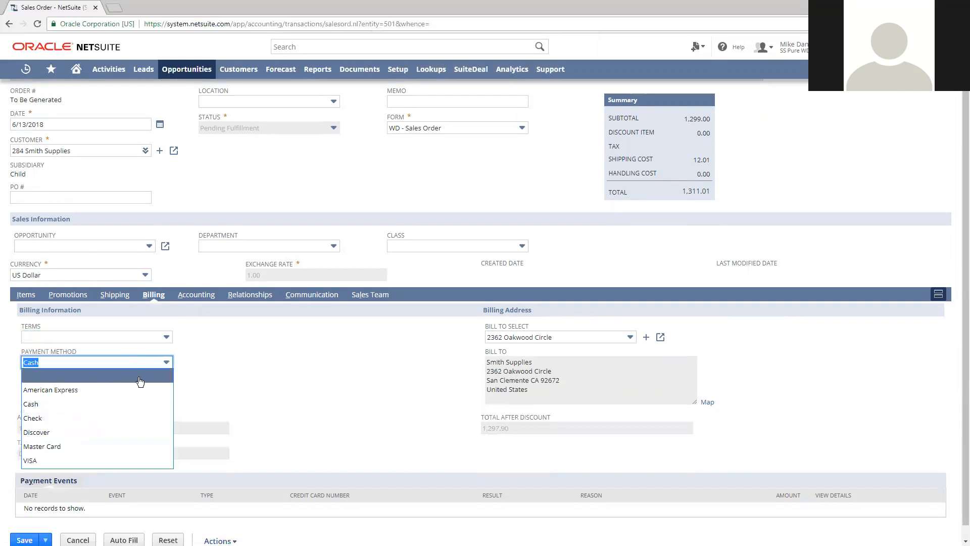
{"action": "left_click", "coordinate": [140, 376]}
{"action": "scroll", "coordinate": [246, 390], "scroll_direction": "up", "scroll_amount": 1}
{"action": "left_click", "coordinate": [152, 387]}
{"action": "left_click", "coordinate": [123, 473]}
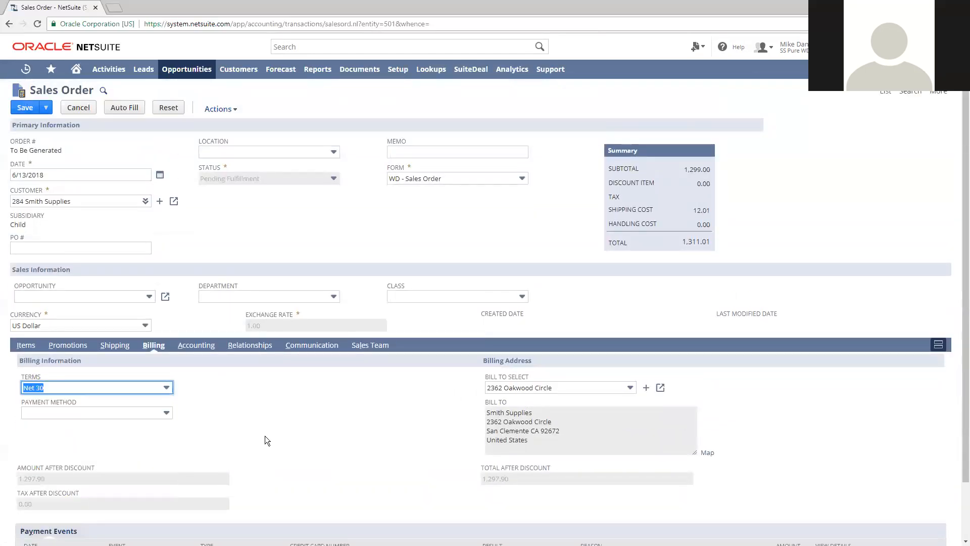
Save the sales order and open its printable version
{"action": "left_click", "coordinate": [25, 107]}
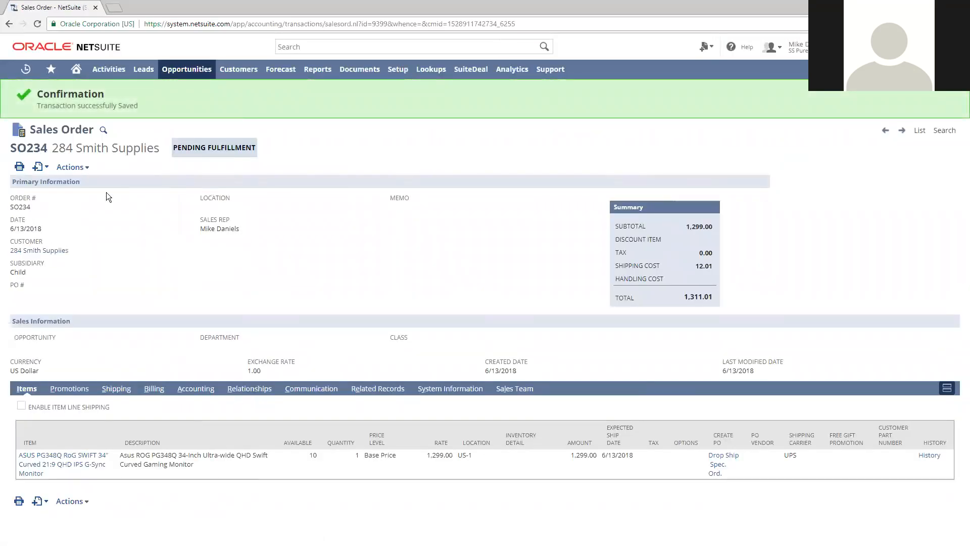
{"action": "mouse_move", "coordinate": [20, 167]}
{"action": "left_click", "coordinate": [50, 180]}
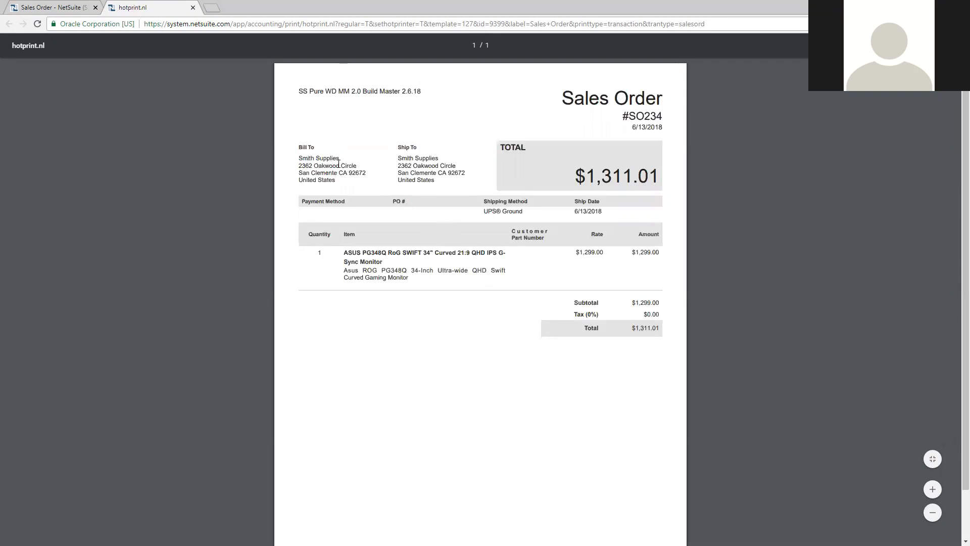
Close the printable sales order and switch to the WD MM - Warehouse Operations role
{"action": "left_click", "coordinate": [192, 7]}
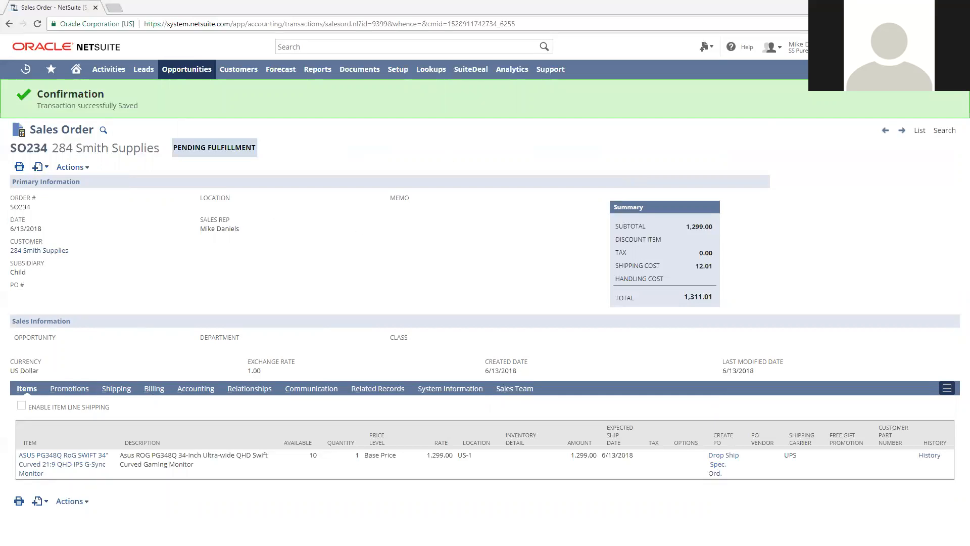
{"action": "mouse_move", "coordinate": [772, 47]}
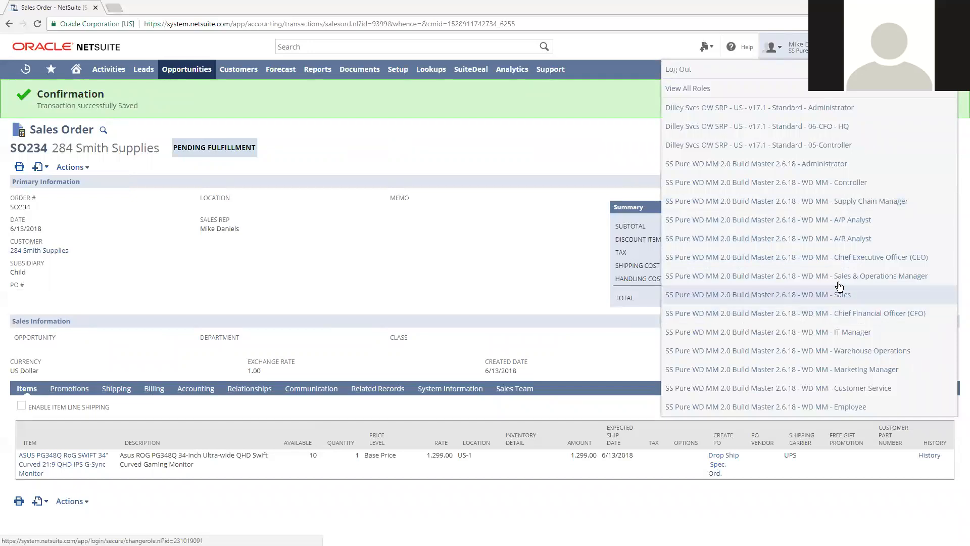
{"action": "left_click", "coordinate": [844, 353]}
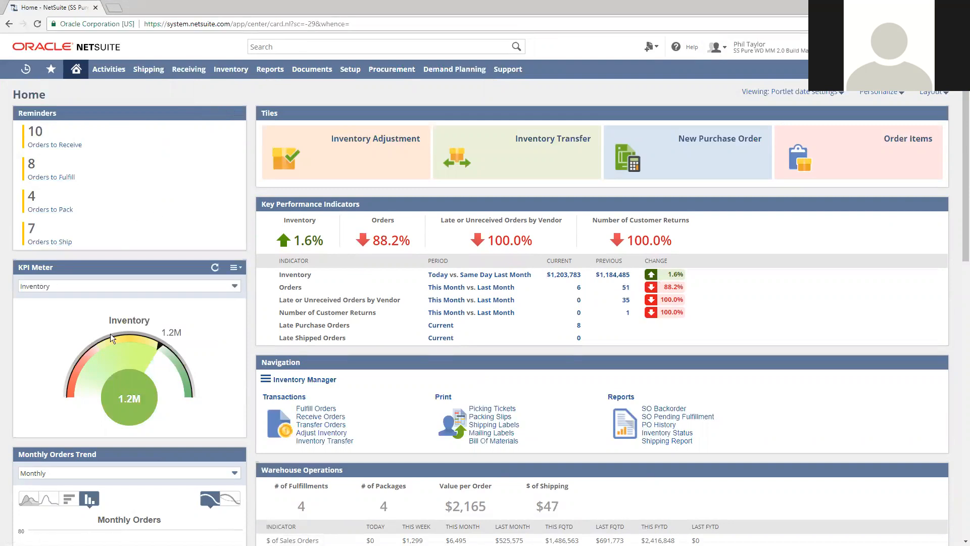
Print picking tickets for all the listed orders
{"action": "left_click", "coordinate": [499, 412]}
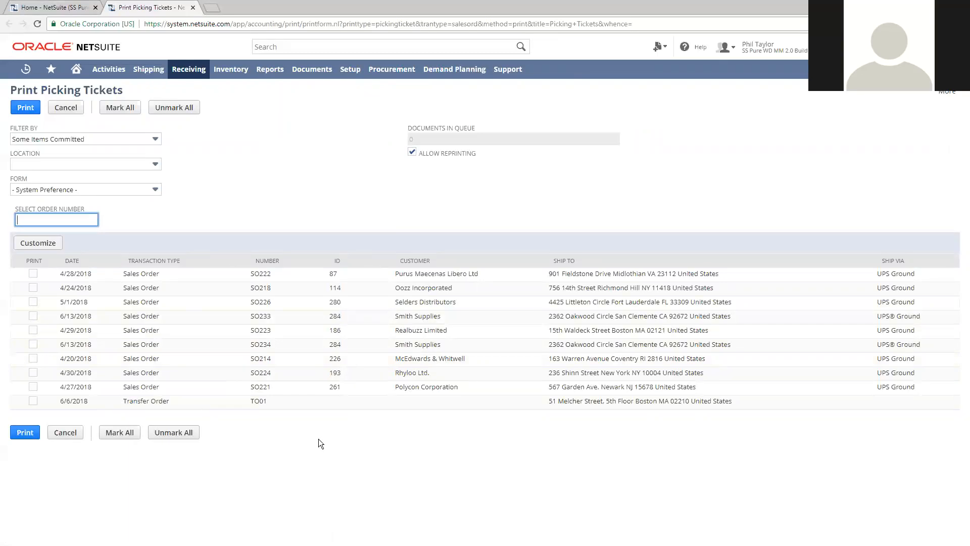
{"action": "left_click", "coordinate": [123, 435]}
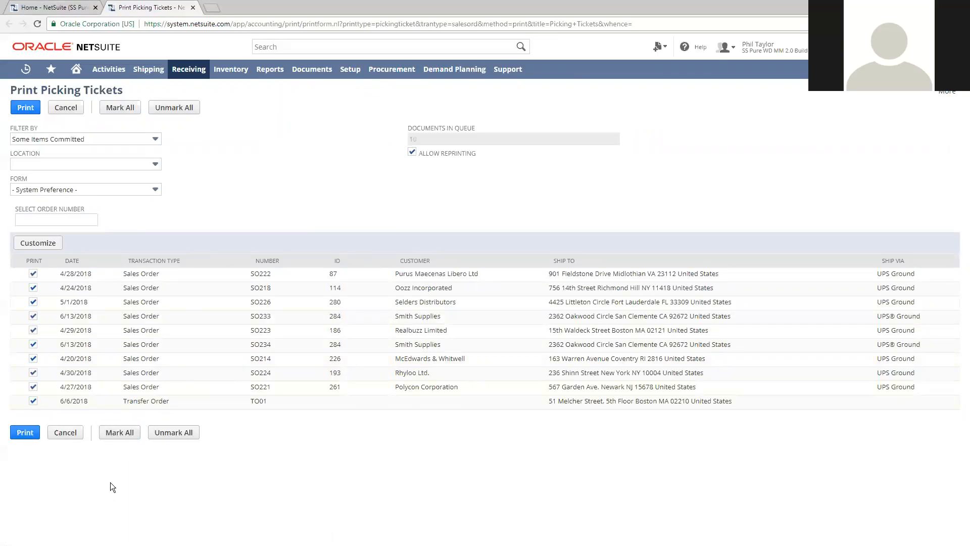
{"action": "left_click", "coordinate": [25, 107]}
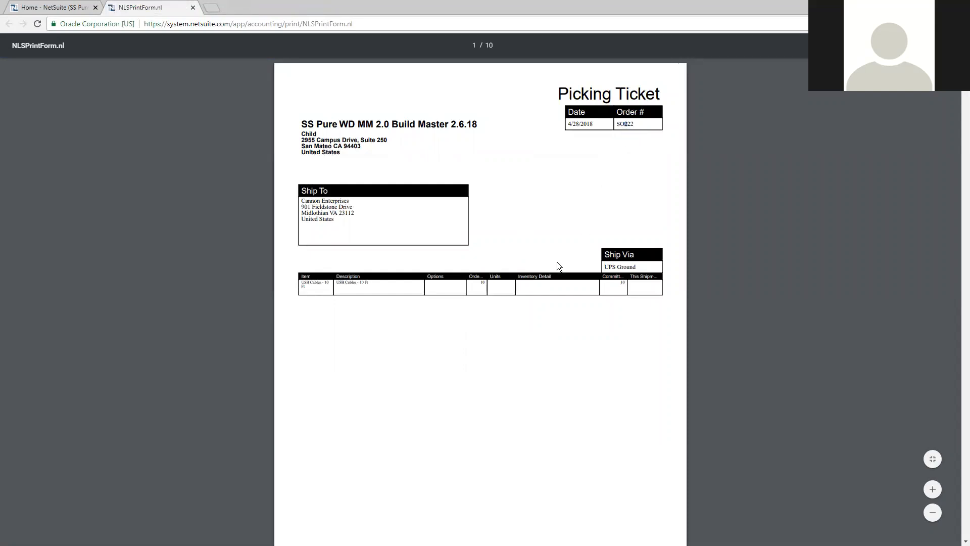
Examine the items, quantities and barcodes on the generated picking tickets, then close the document
{"action": "left_click_drag", "start_coordinate": [341, 283], "coordinate": [382, 288]}
{"action": "left_click", "coordinate": [427, 377]}
{"action": "scroll", "coordinate": [484, 329], "scroll_direction": "down", "scroll_amount": 10}
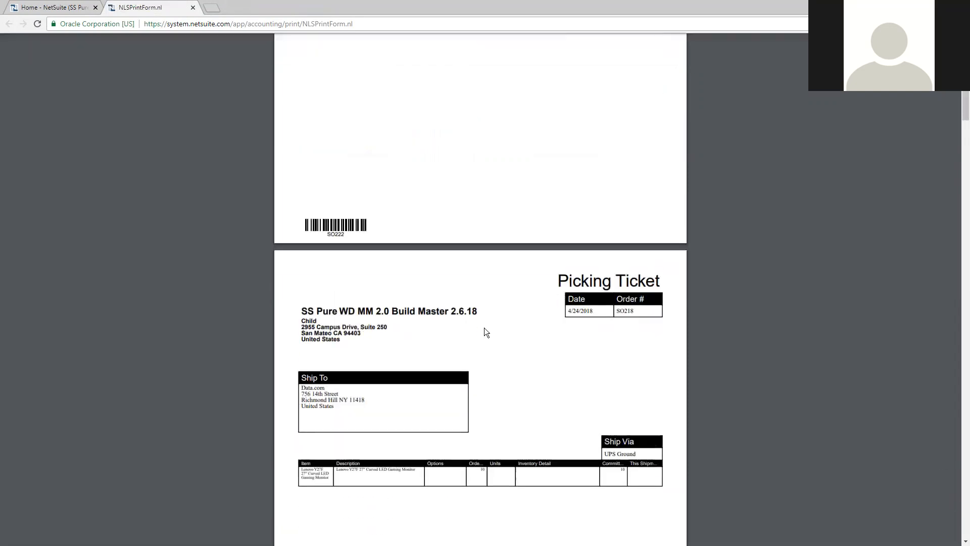
{"action": "scroll", "coordinate": [484, 331], "scroll_direction": "down", "scroll_amount": 10}
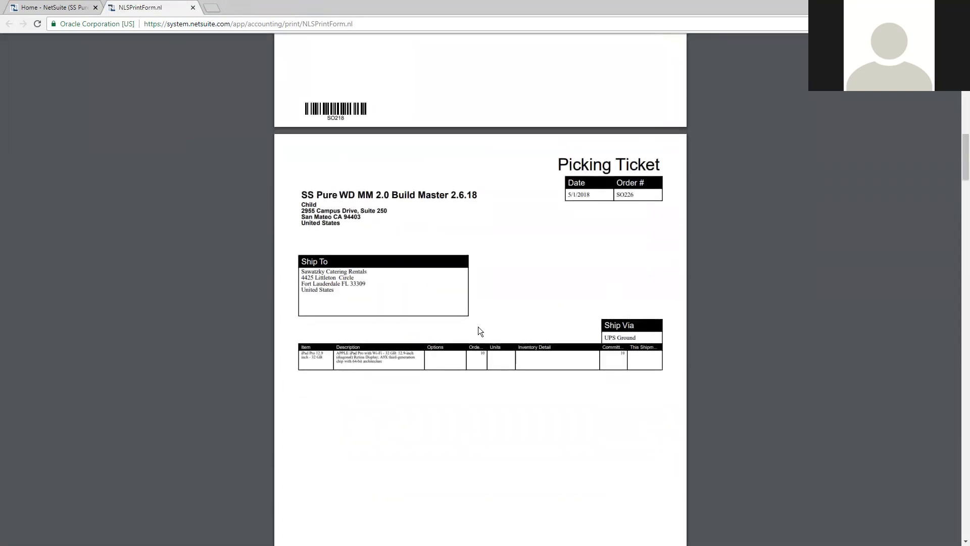
{"action": "scroll", "coordinate": [478, 327], "scroll_direction": "down", "scroll_amount": 13}
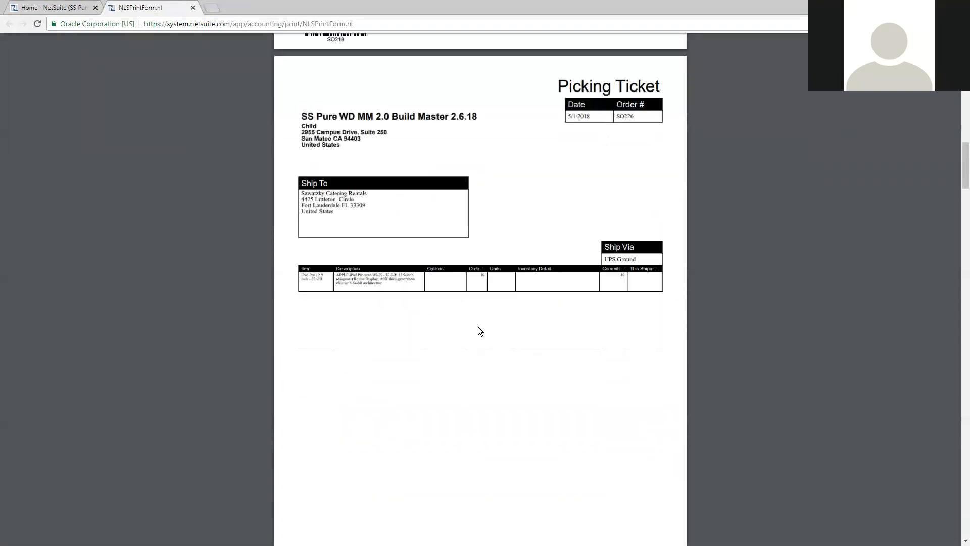
{"action": "scroll", "coordinate": [477, 327], "scroll_direction": "down", "scroll_amount": 2}
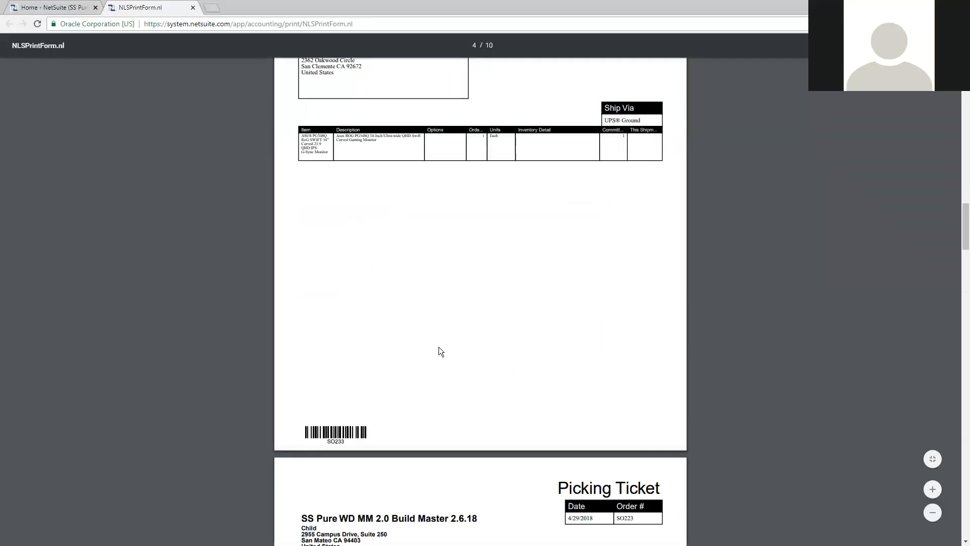
{"action": "scroll", "coordinate": [438, 347], "scroll_direction": "down", "scroll_amount": 10}
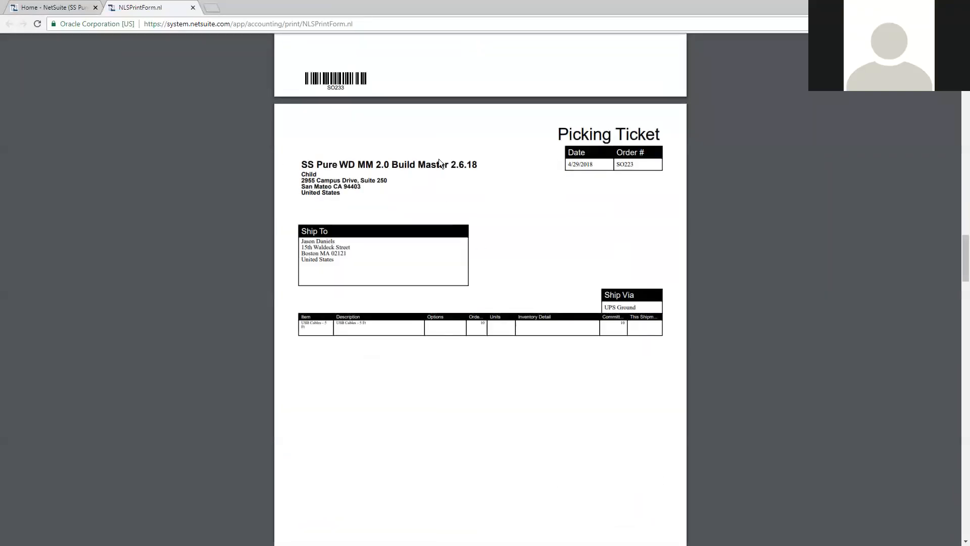
{"action": "left_click", "coordinate": [193, 7]}
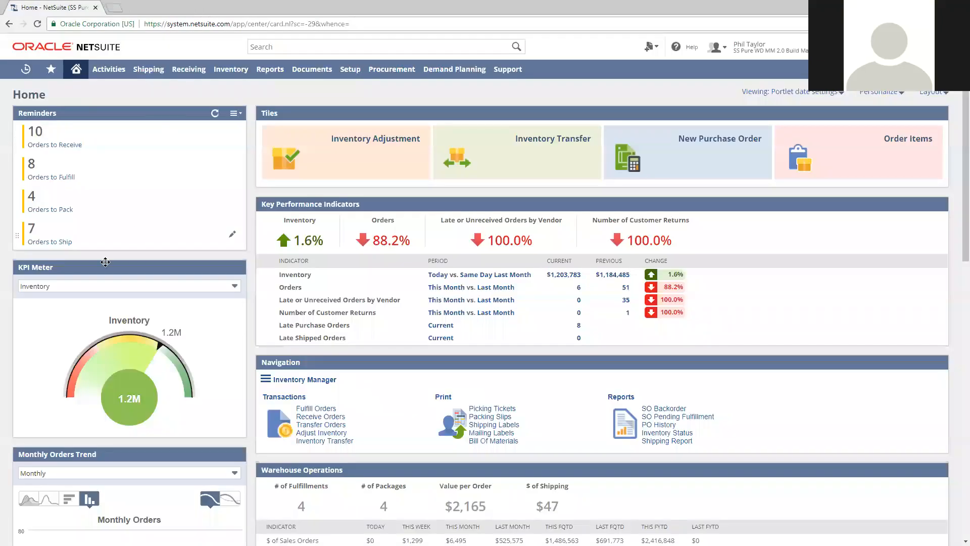
Open the list of orders to fulfill and start an item fulfillment for the most recent Smith Supplies sales order
{"action": "left_click", "coordinate": [49, 181]}
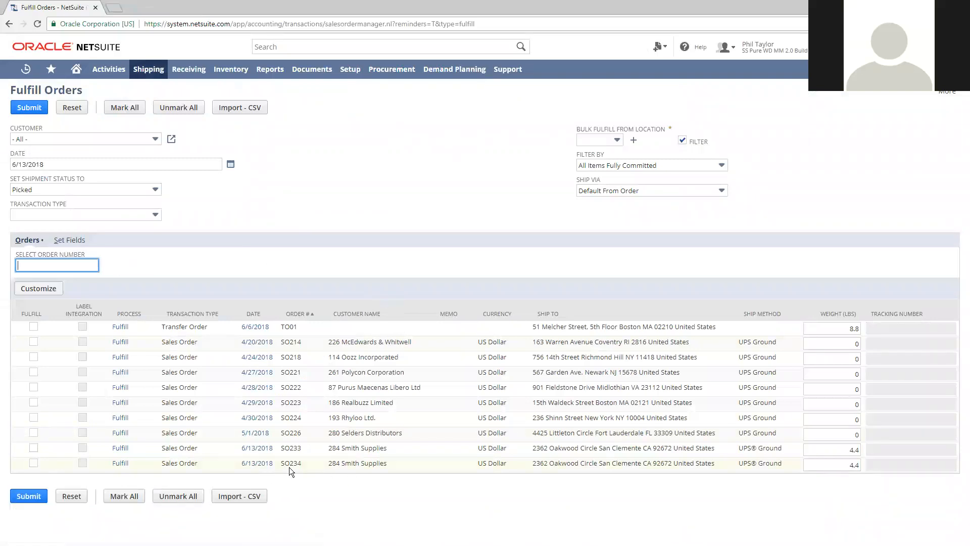
{"action": "left_click_drag", "start_coordinate": [282, 463], "coordinate": [303, 465]}
{"action": "left_click", "coordinate": [303, 497]}
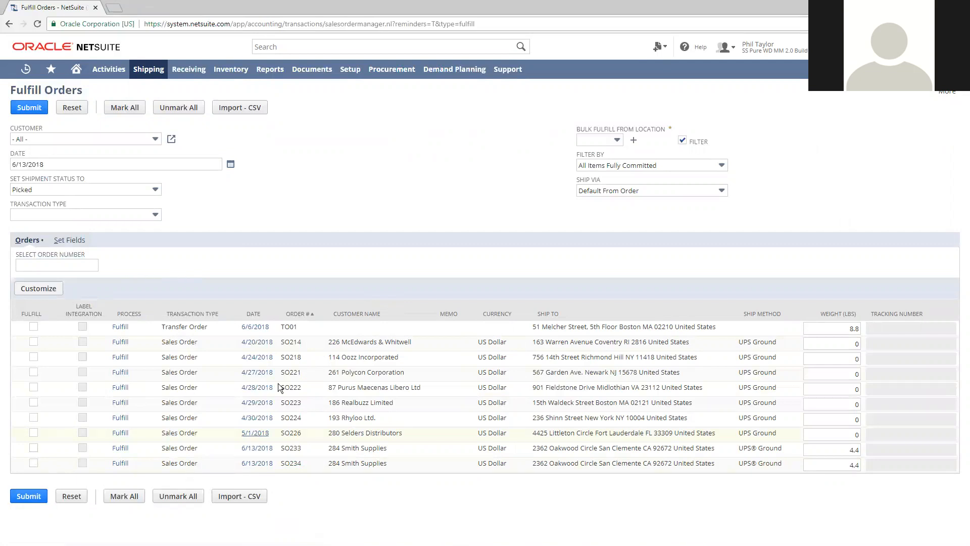
{"action": "left_click", "coordinate": [121, 494]}
{"action": "left_click", "coordinate": [169, 496]}
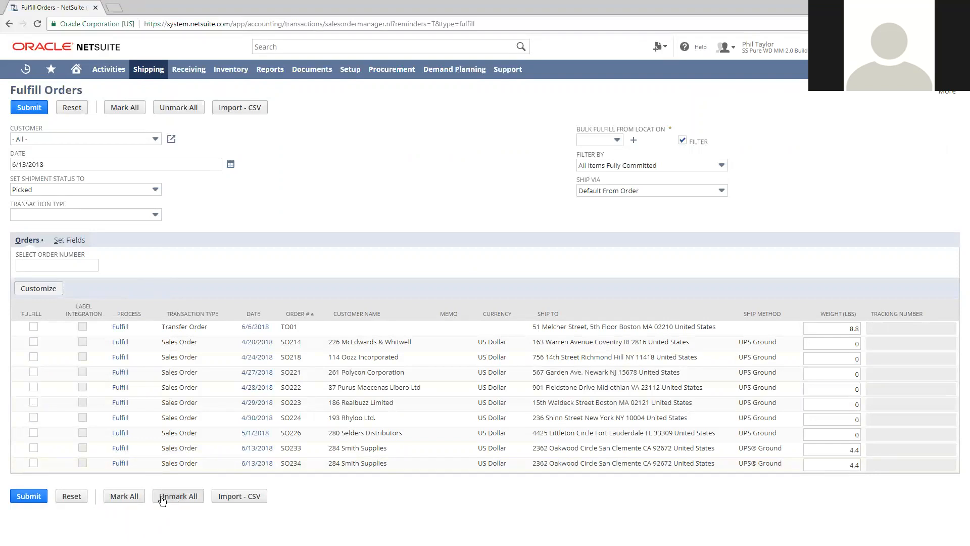
{"action": "left_click", "coordinate": [120, 464]}
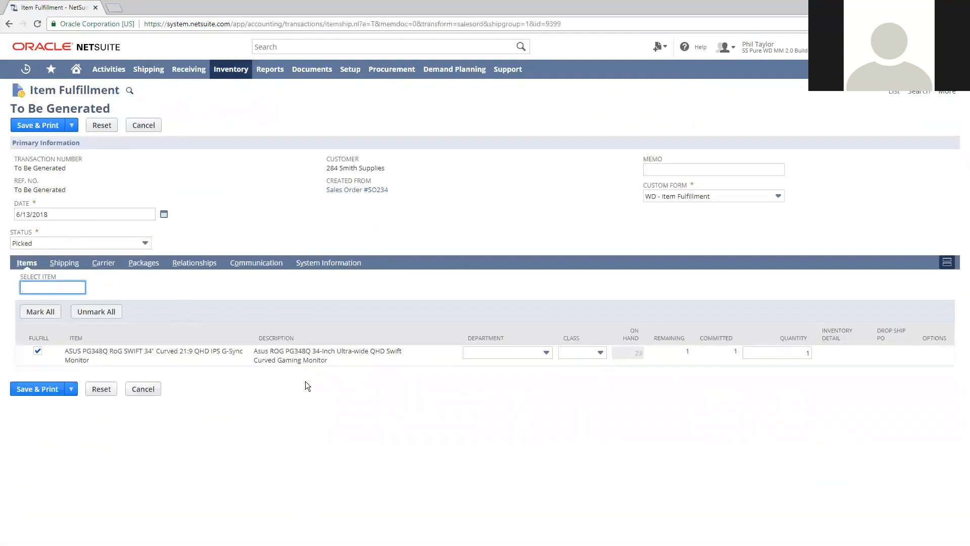
Set the fulfillment status to Packed, save it with its packing slip printed, and close the slip after reviewing it
{"action": "left_click", "coordinate": [145, 244]}
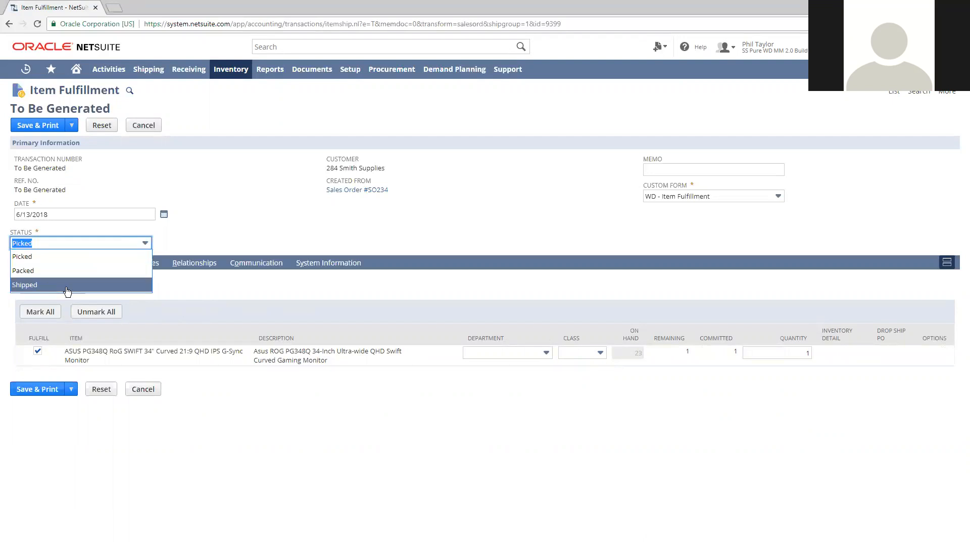
{"action": "left_click", "coordinate": [41, 275]}
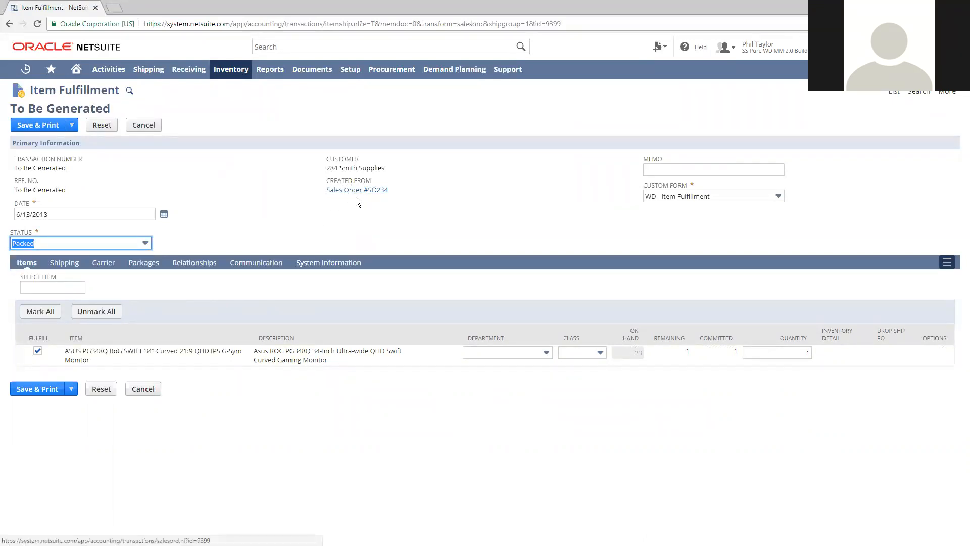
{"action": "left_click", "coordinate": [44, 125]}
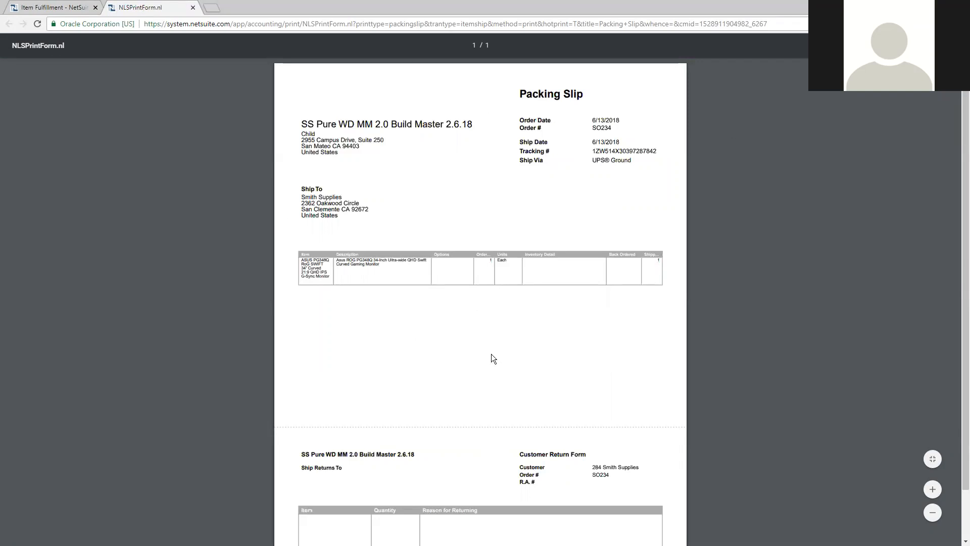
{"action": "scroll", "coordinate": [493, 359], "scroll_direction": "down", "scroll_amount": 1}
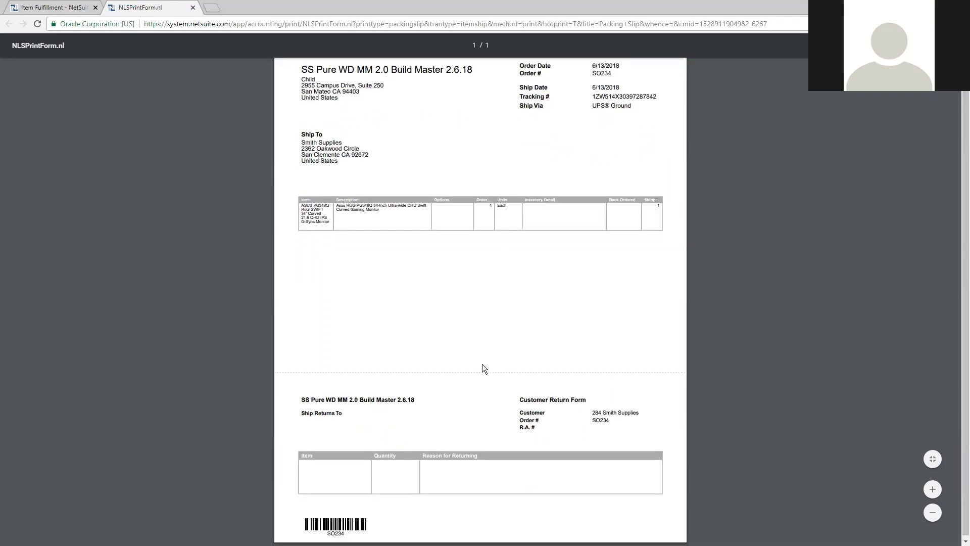
{"action": "scroll", "coordinate": [482, 365], "scroll_direction": "up", "scroll_amount": 1}
{"action": "scroll", "coordinate": [482, 365], "scroll_direction": "down", "scroll_amount": 1}
{"action": "scroll", "coordinate": [609, 237], "scroll_direction": "up", "scroll_amount": 1}
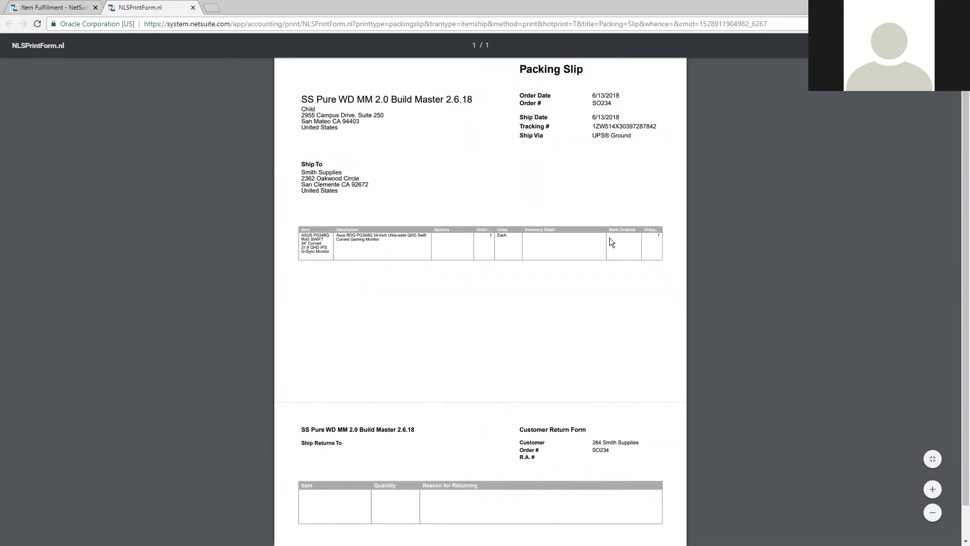
{"action": "left_click", "coordinate": [192, 7]}
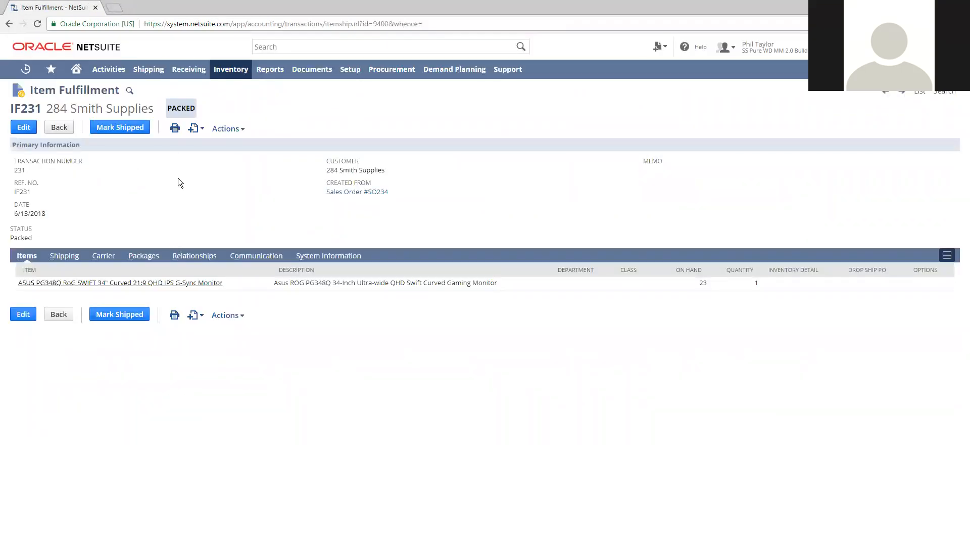
Check the order reminders on the home dashboard in a separate browser tab and return to the fulfillment
{"action": "right_click", "coordinate": [75, 70]}
{"action": "left_click", "coordinate": [91, 79]}
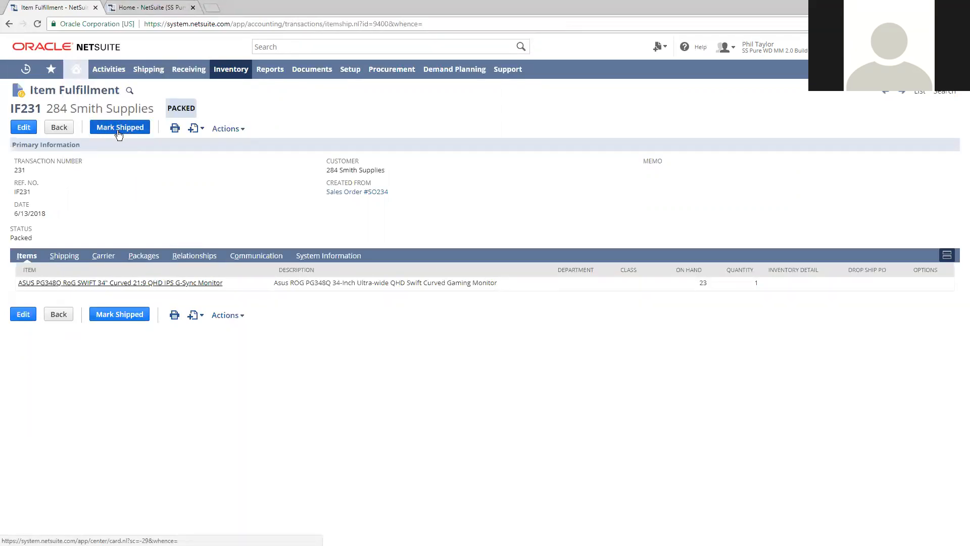
{"action": "left_click", "coordinate": [149, 8]}
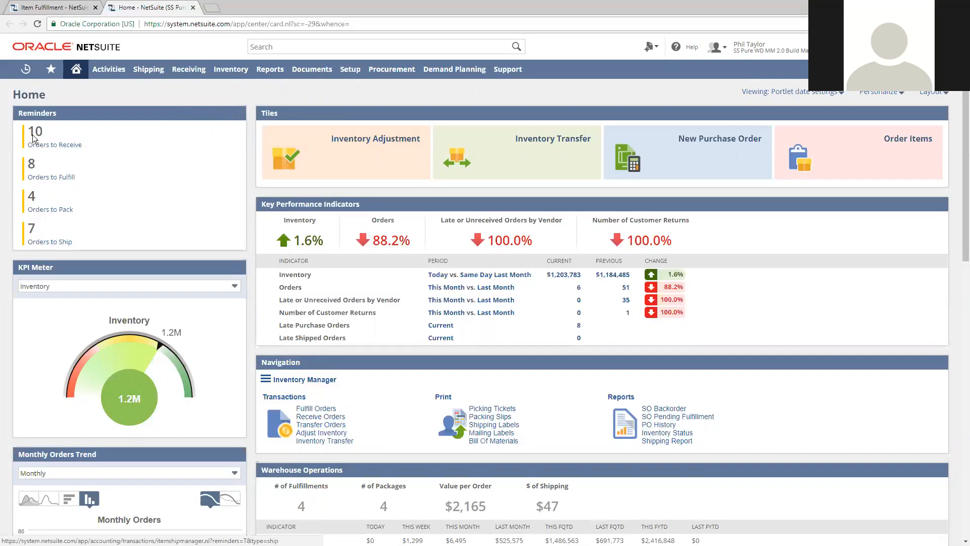
{"action": "left_click", "coordinate": [192, 7]}
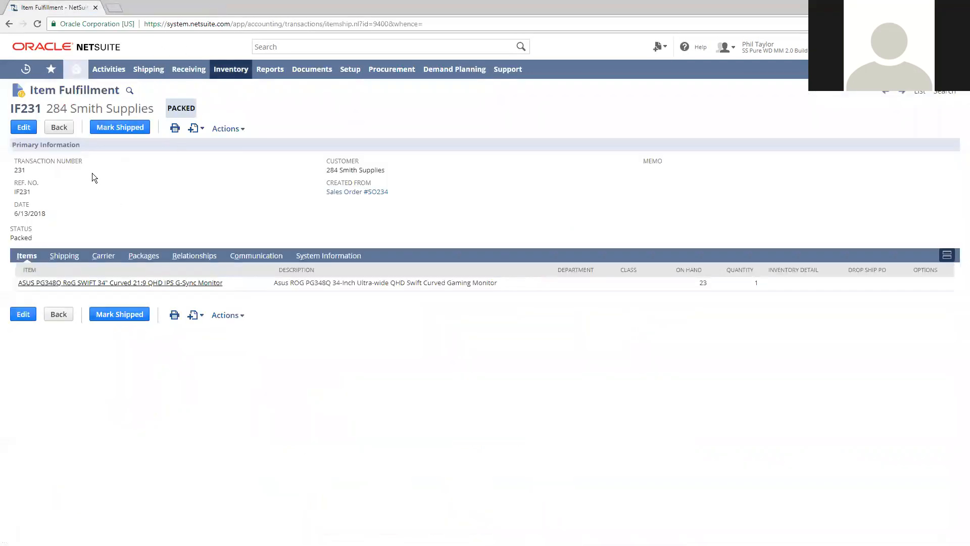
Mark the item fulfillment as shipped and look up the UPS tracking information for its package
{"action": "left_click", "coordinate": [120, 127]}
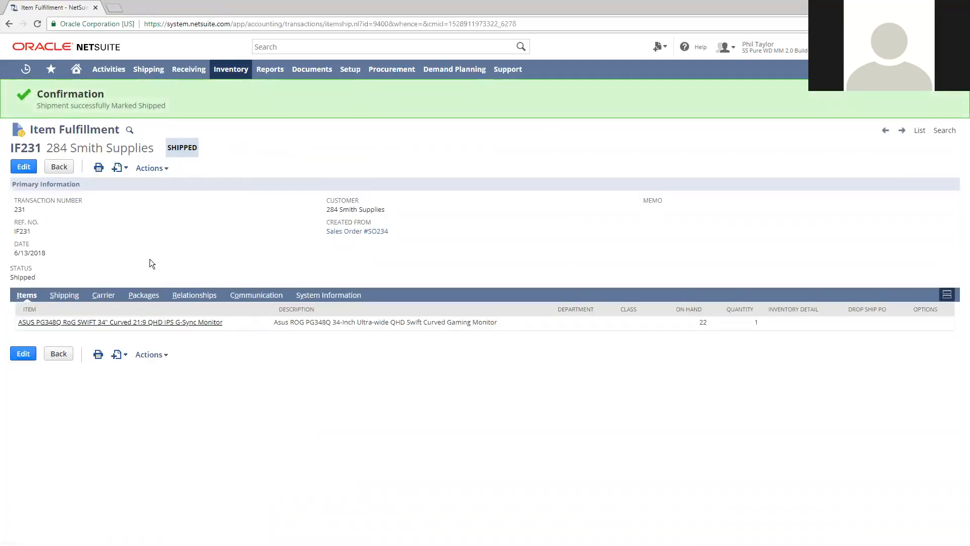
{"action": "left_click", "coordinate": [143, 297]}
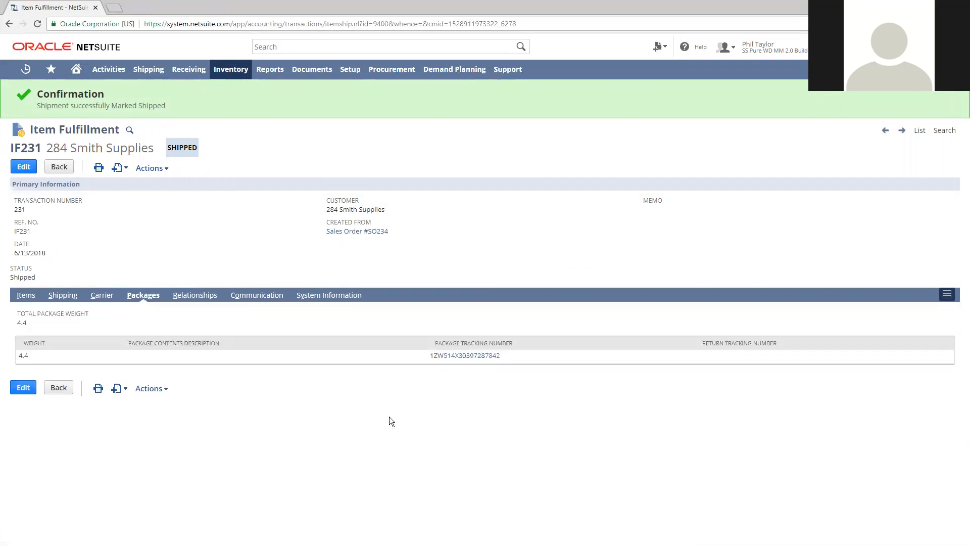
{"action": "left_click", "coordinate": [465, 356]}
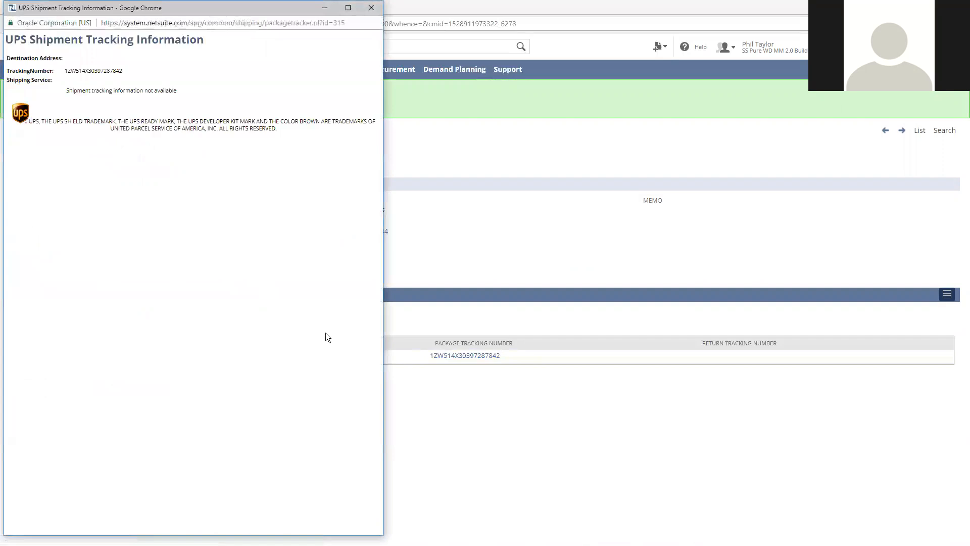
{"action": "left_click", "coordinate": [374, 10]}
Print the UPS shipping label for the fulfillment and close the label document
{"action": "mouse_move", "coordinate": [103, 167]}
{"action": "left_click", "coordinate": [137, 191]}
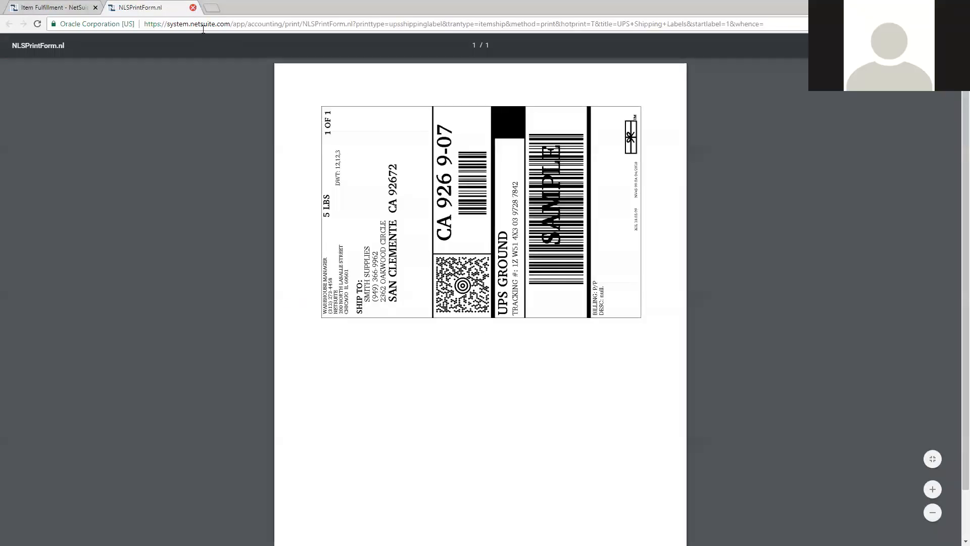
{"action": "left_click", "coordinate": [193, 7]}
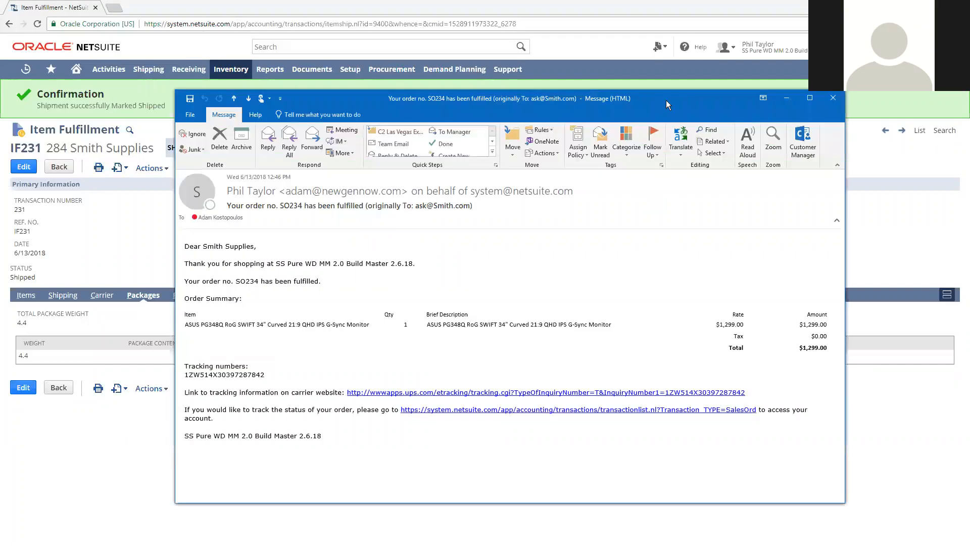
Enlarge the order-fulfilled notification e-mail in Outlook to read it and delete the message
{"action": "double_click", "coordinate": [665, 100]}
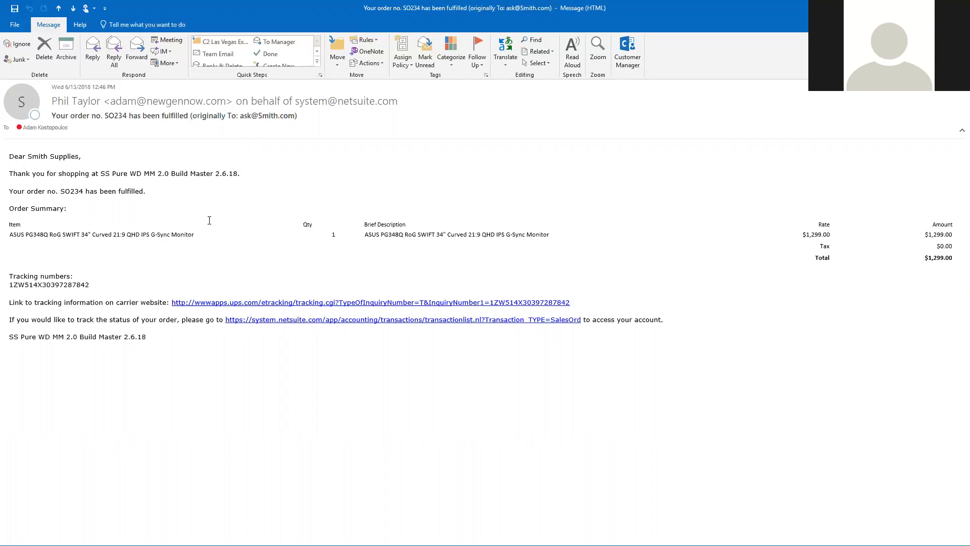
{"action": "left_click", "coordinate": [45, 52]}
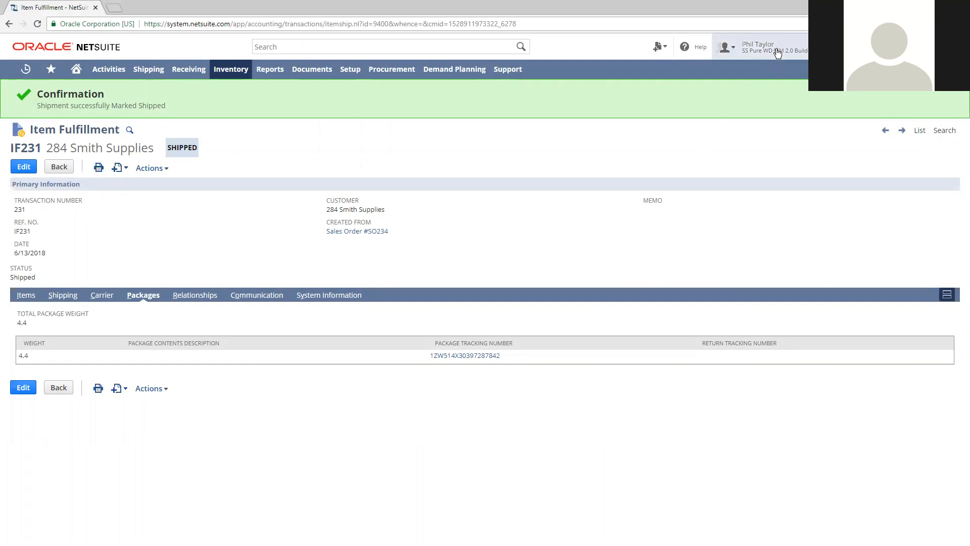
Switch to the WD MM - Controller role in NetSuite and open the list of sales orders to invoice
{"action": "mouse_move", "coordinate": [777, 53]}
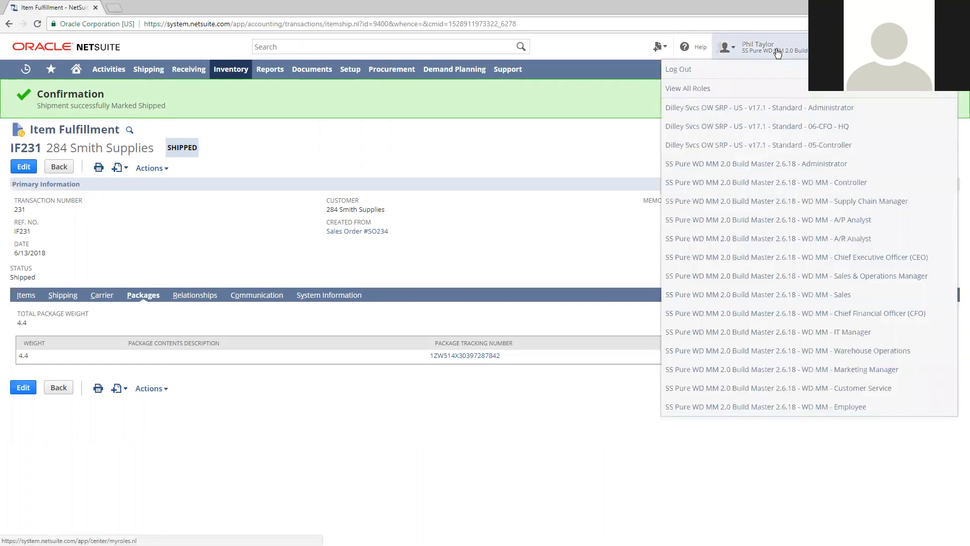
{"action": "left_click", "coordinate": [773, 188]}
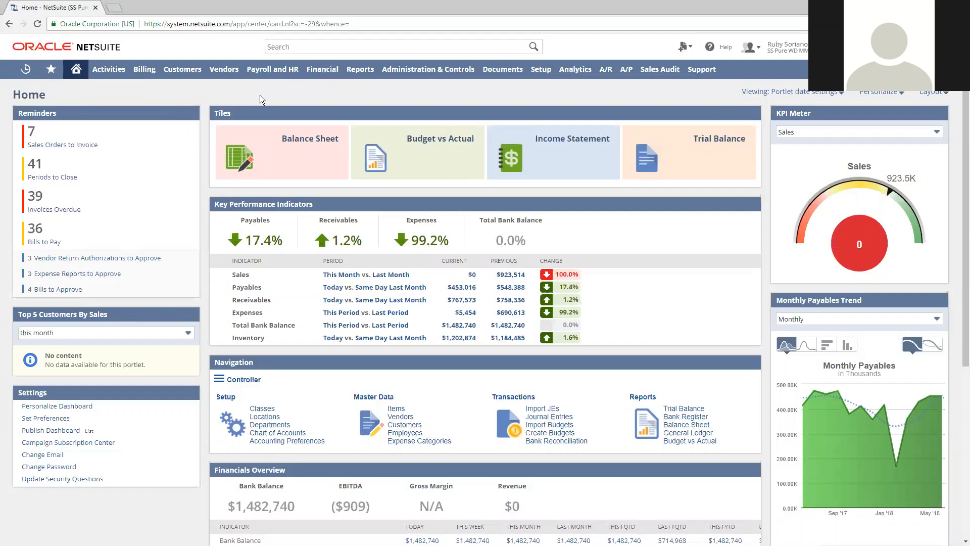
{"action": "left_click", "coordinate": [87, 146]}
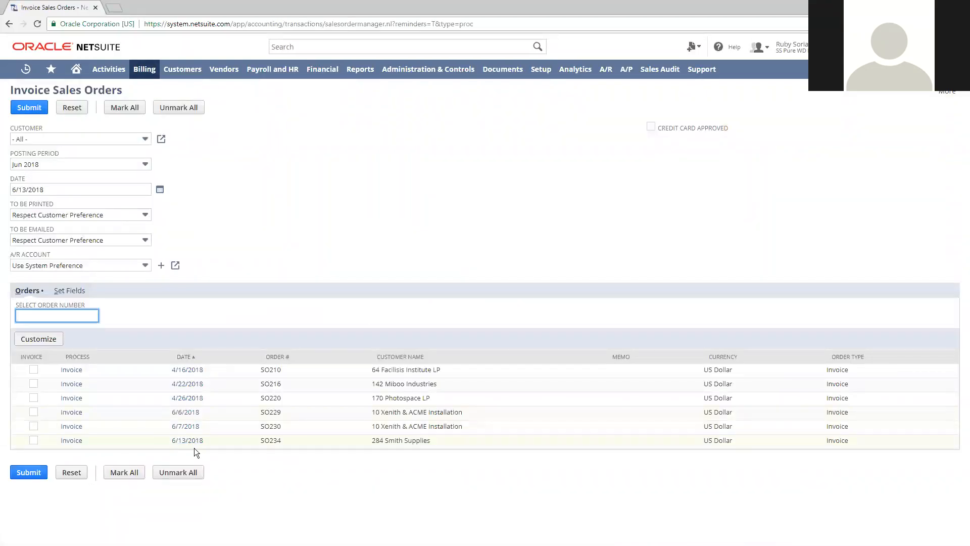
{"action": "double_click", "coordinate": [265, 441]}
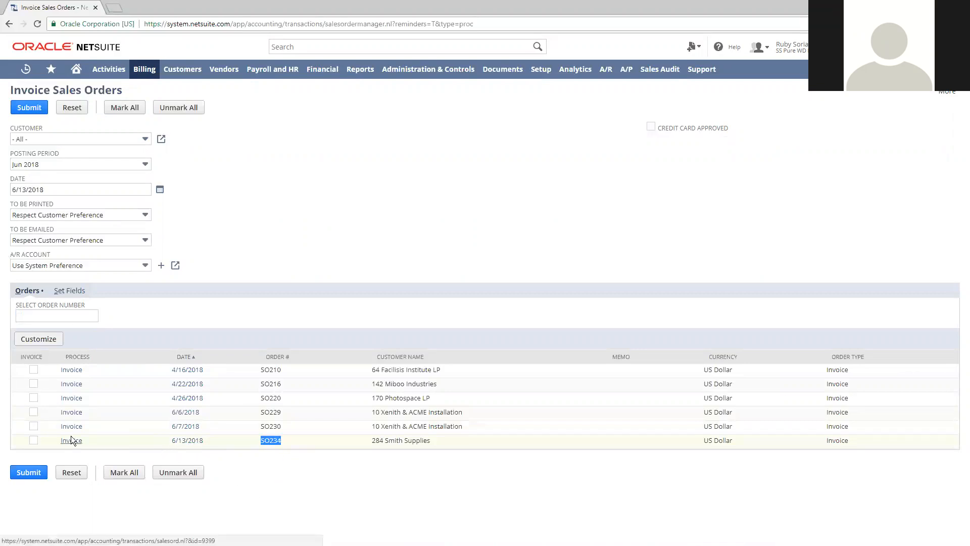
{"action": "left_click", "coordinate": [117, 475]}
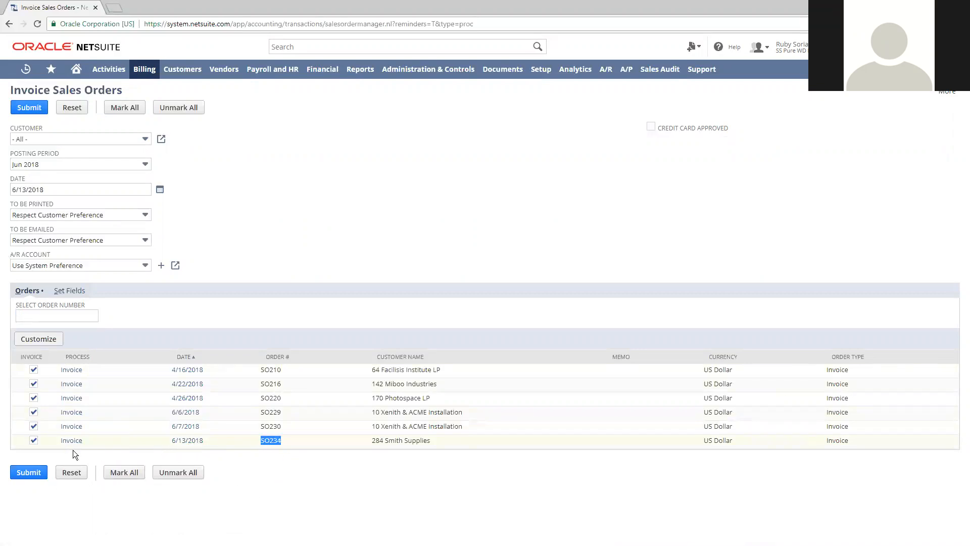
{"action": "left_click", "coordinate": [185, 476]}
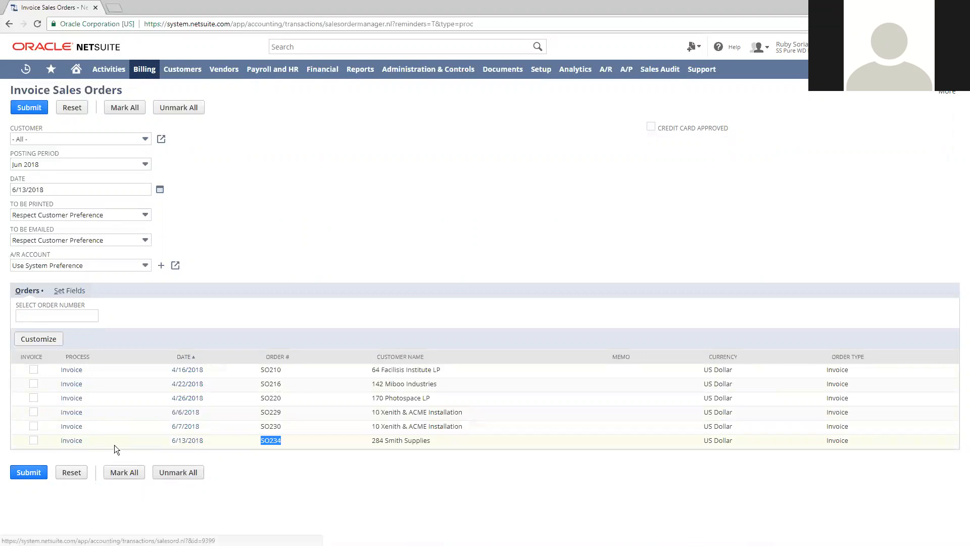
Create an invoice from the Smith Supplies sales order dated 6/13/2018, then save and e-mail it
{"action": "left_click", "coordinate": [73, 442]}
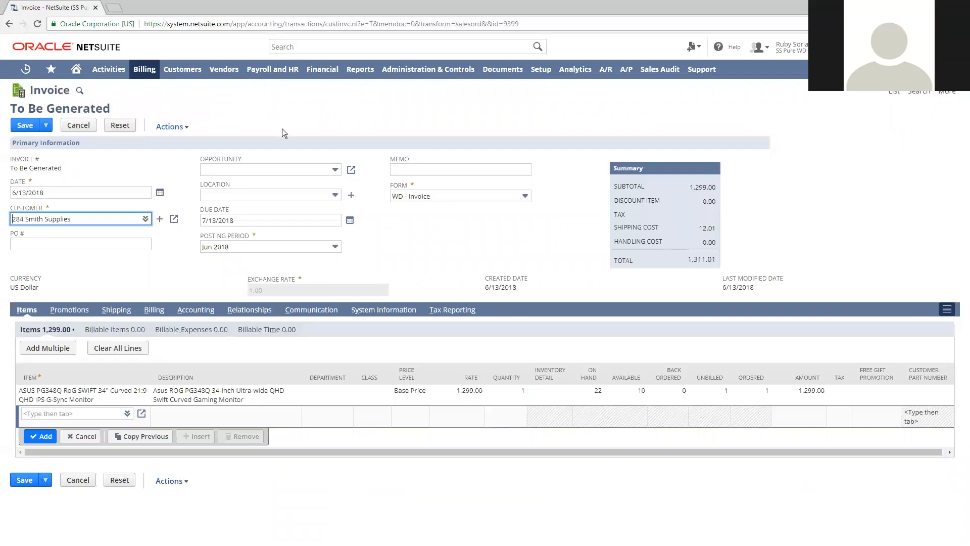
{"action": "mouse_move", "coordinate": [46, 125]}
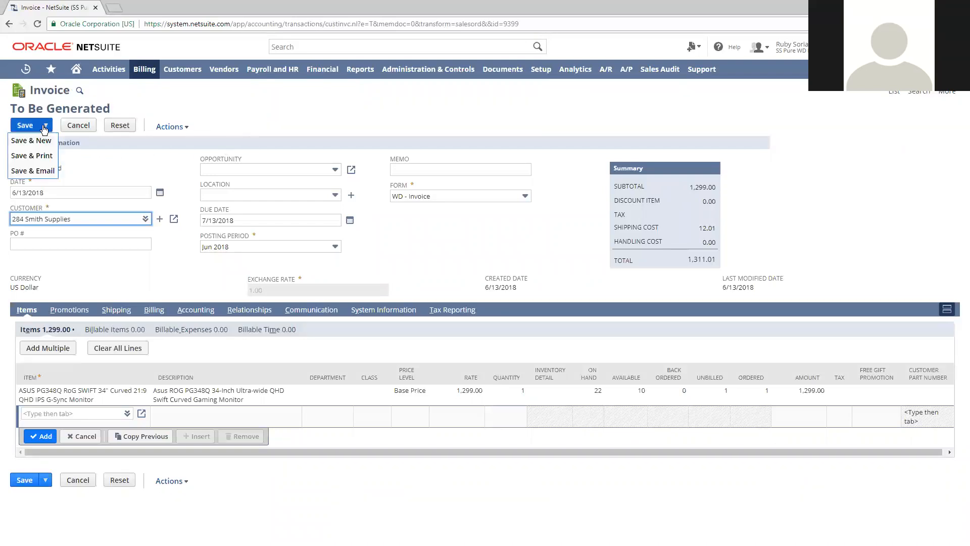
{"action": "left_click", "coordinate": [42, 170]}
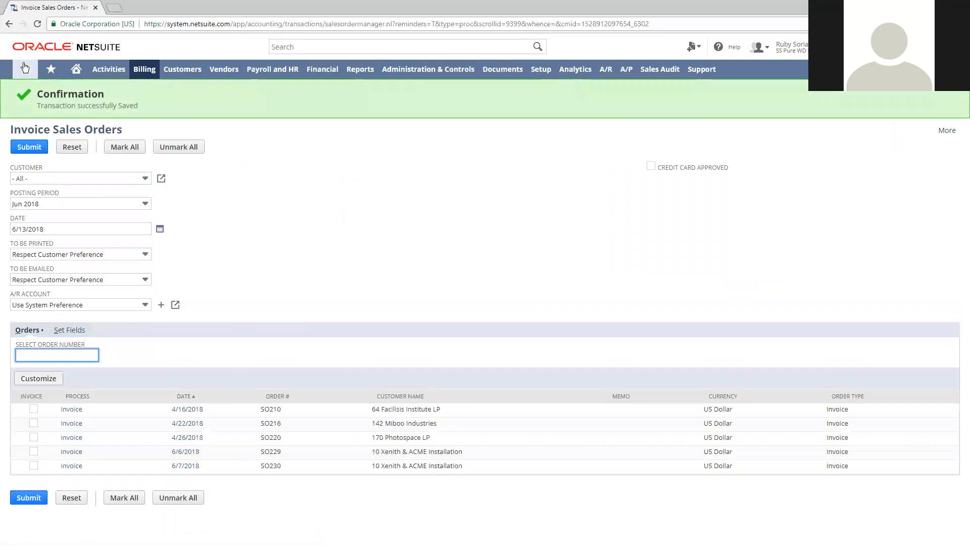
Open the saved Smith Supplies invoice and examine its related records, communication, system information, accounting, billing, shipping and item details
{"action": "mouse_move", "coordinate": [26, 69]}
{"action": "left_click", "coordinate": [55, 107]}
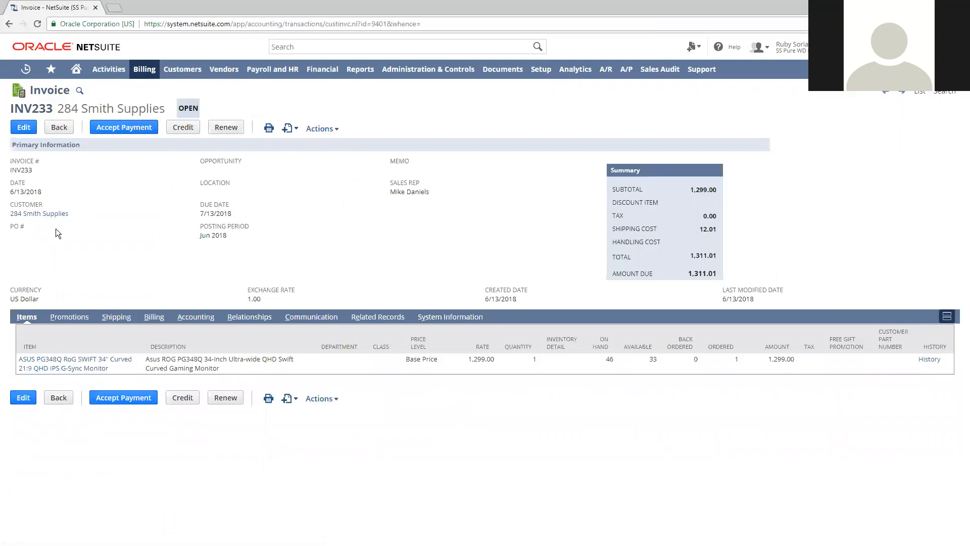
{"action": "left_click", "coordinate": [389, 318]}
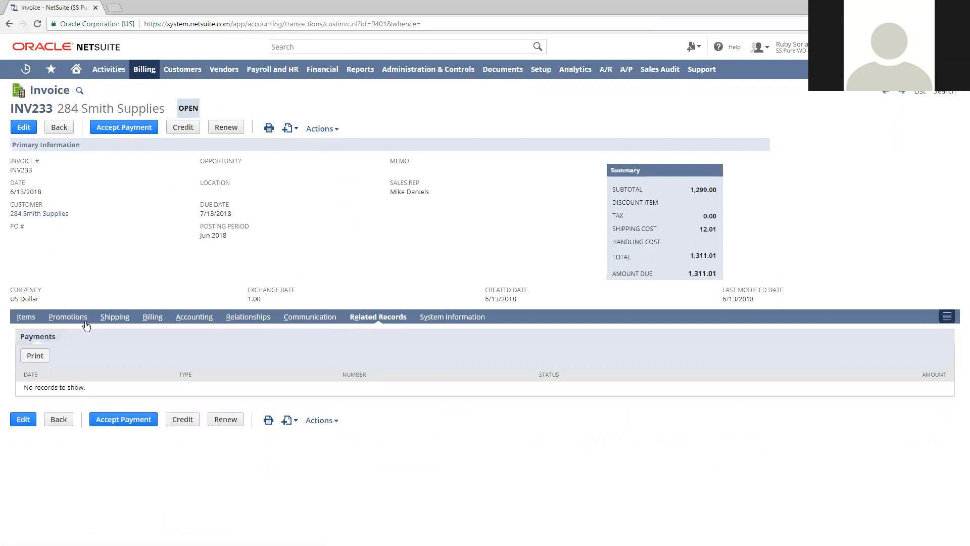
{"action": "left_click", "coordinate": [285, 320]}
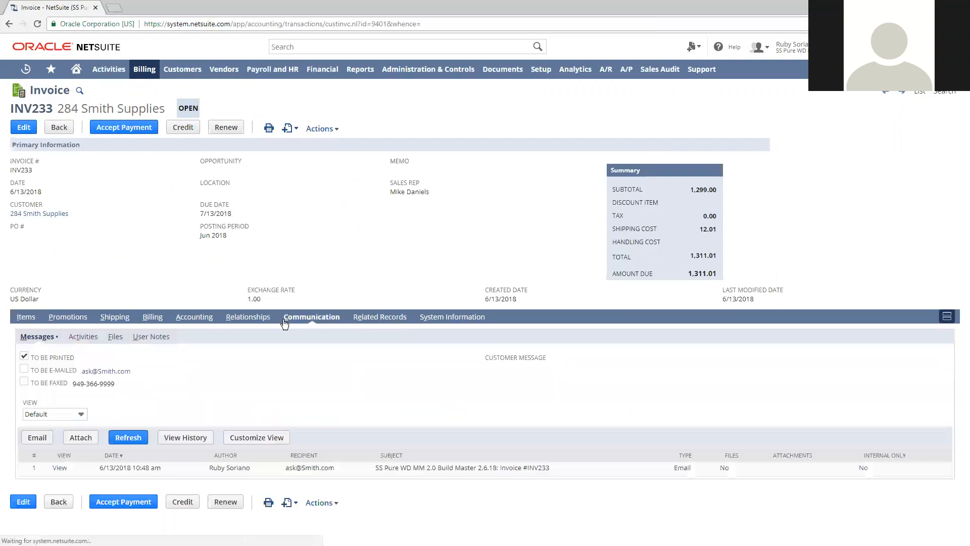
{"action": "left_click", "coordinate": [457, 317]}
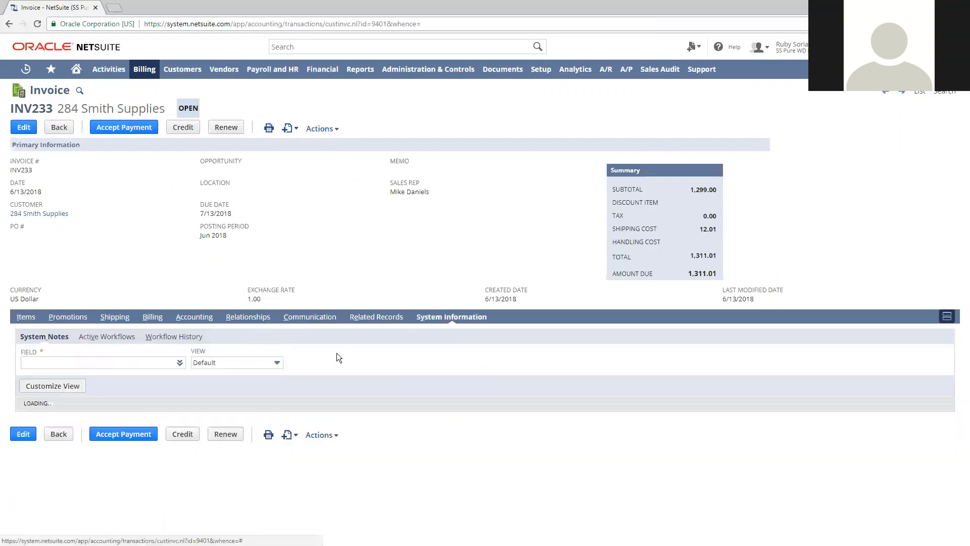
{"action": "left_click", "coordinate": [260, 320]}
{"action": "left_click", "coordinate": [195, 317]}
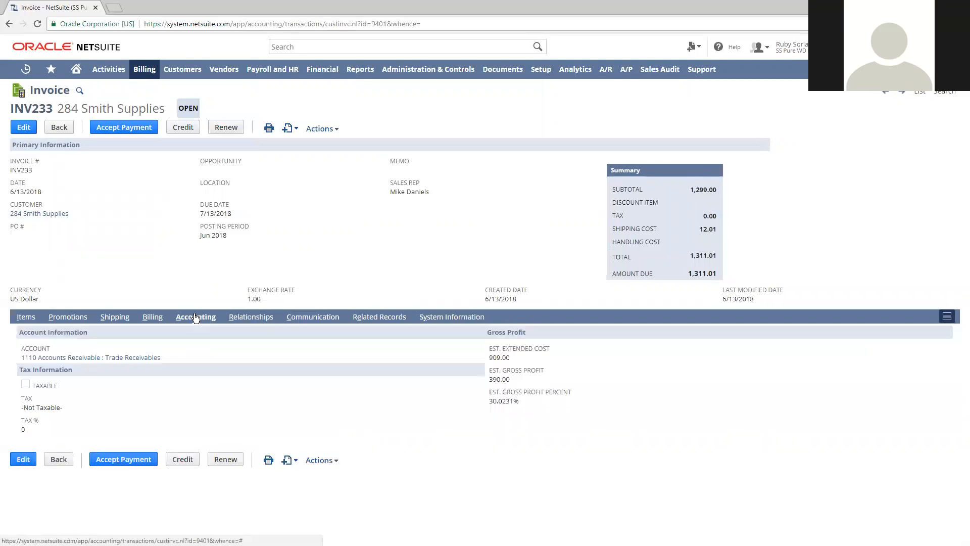
{"action": "left_click", "coordinate": [153, 318]}
{"action": "left_click", "coordinate": [120, 319]}
{"action": "left_click", "coordinate": [80, 319]}
{"action": "left_click", "coordinate": [115, 317]}
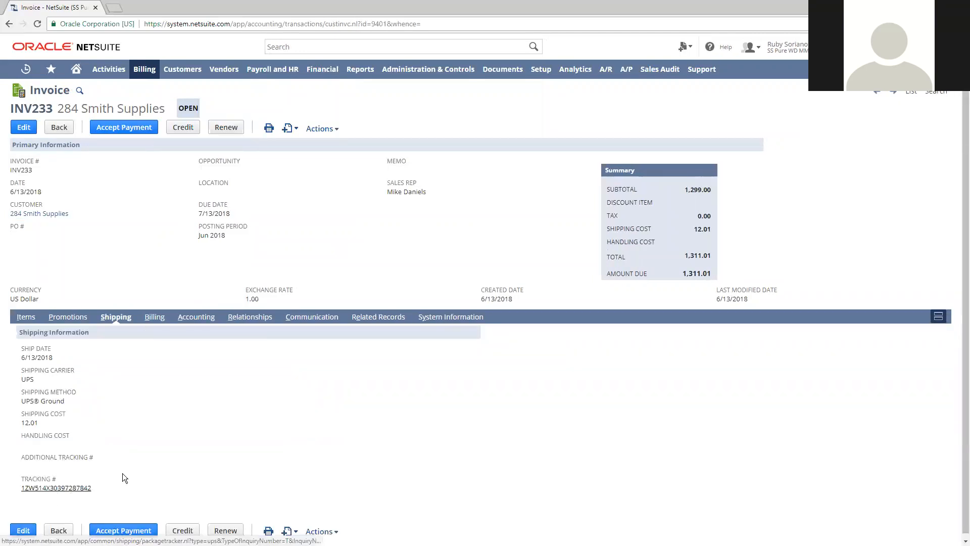
{"action": "left_click", "coordinate": [25, 317]}
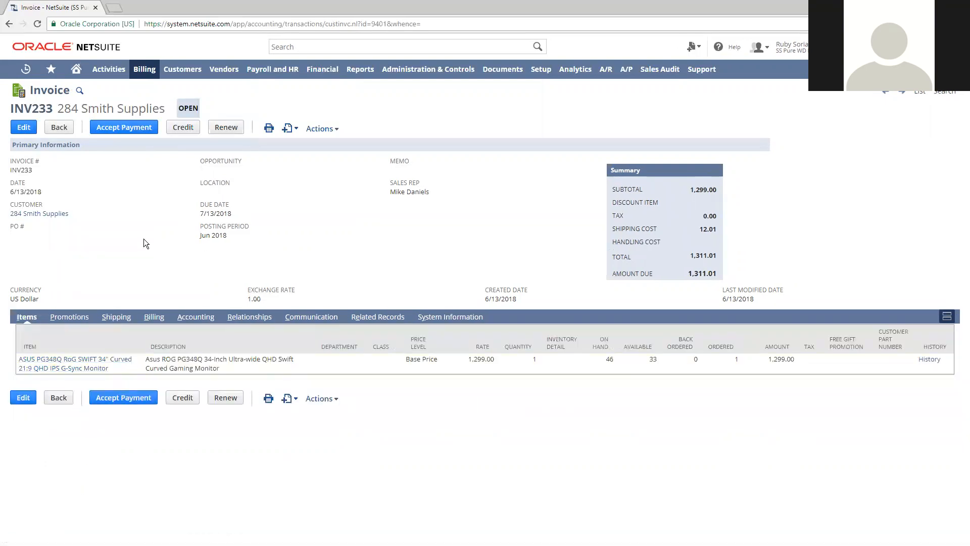
View the GL impact of the Smith Supplies invoice and return to the invoice
{"action": "mouse_move", "coordinate": [335, 125]}
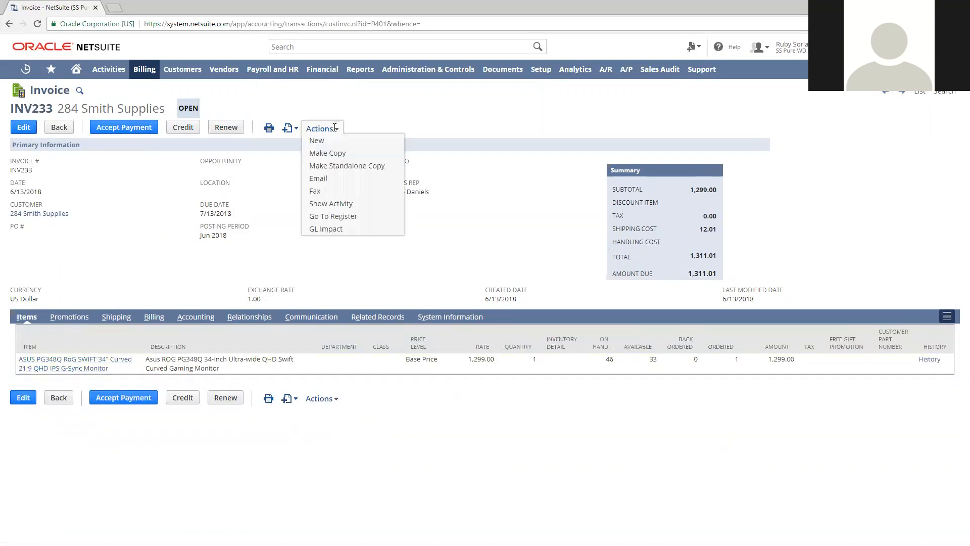
{"action": "left_click", "coordinate": [334, 229]}
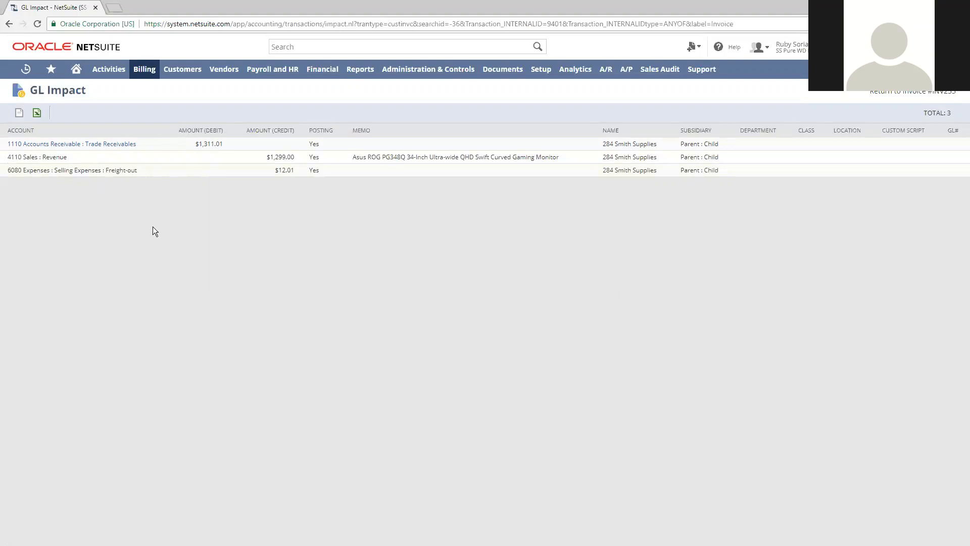
{"action": "key", "text": "alt+Left"}
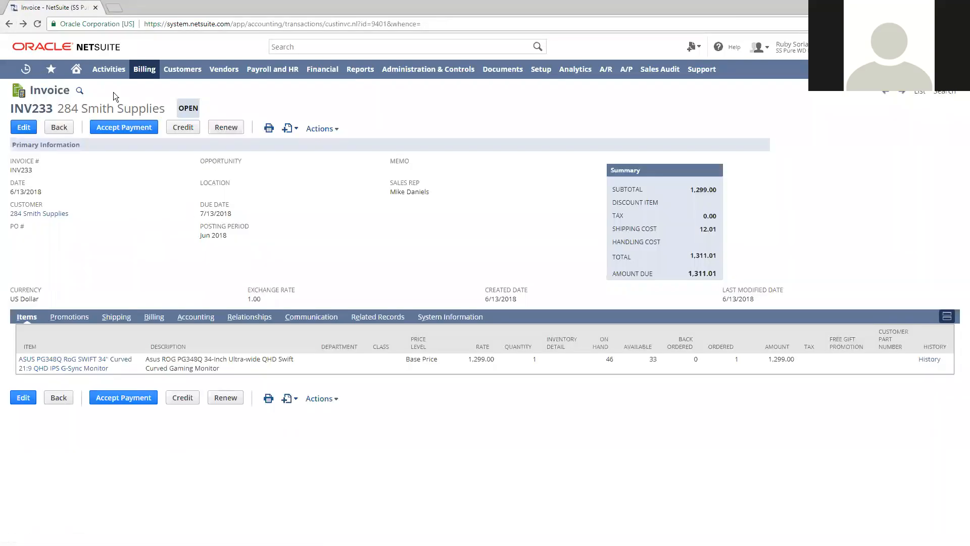
Start a customer payment from the Smith Supplies invoice and check which open invoices the payment is applied to
{"action": "left_click", "coordinate": [125, 127]}
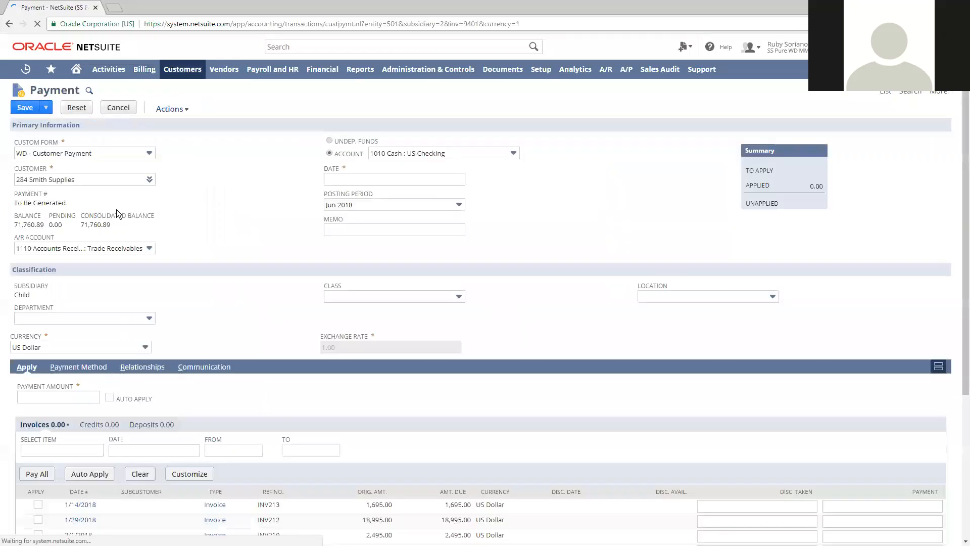
{"action": "left_click", "coordinate": [86, 181]}
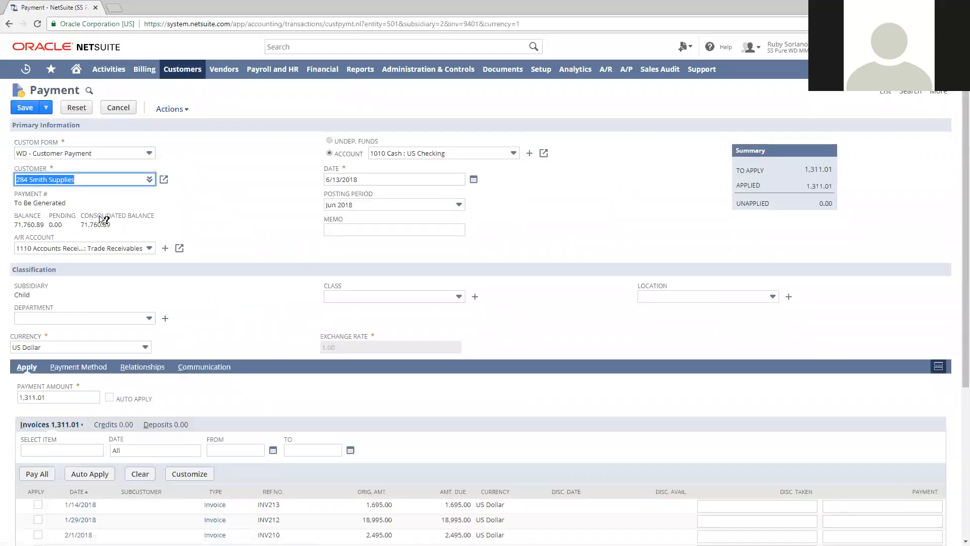
{"action": "left_click", "coordinate": [269, 202]}
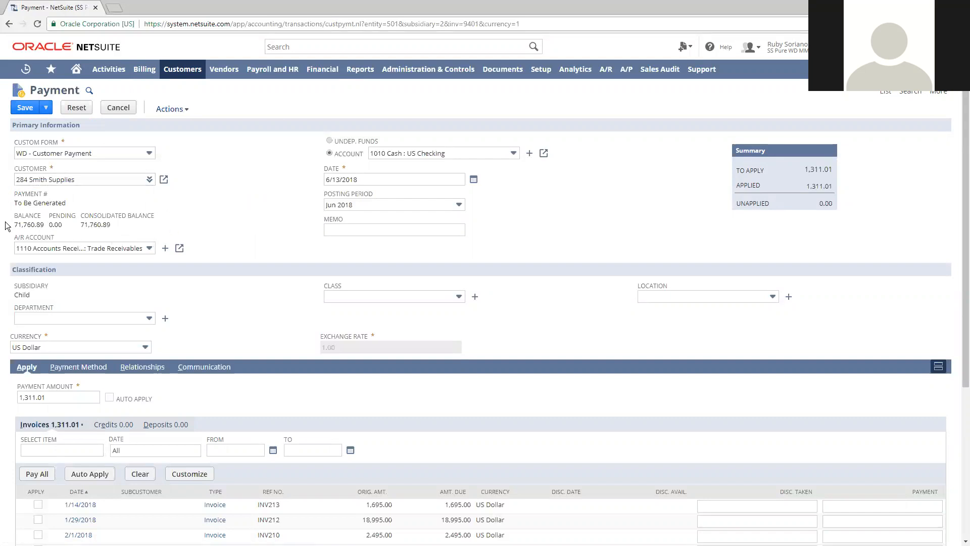
{"action": "scroll", "coordinate": [297, 229], "scroll_direction": "down", "scroll_amount": 4}
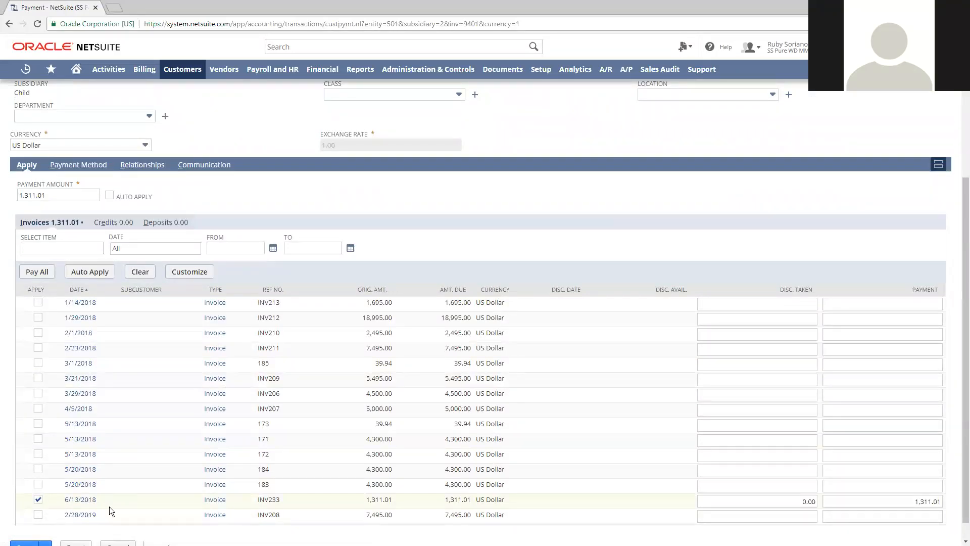
{"action": "left_click", "coordinate": [928, 501]}
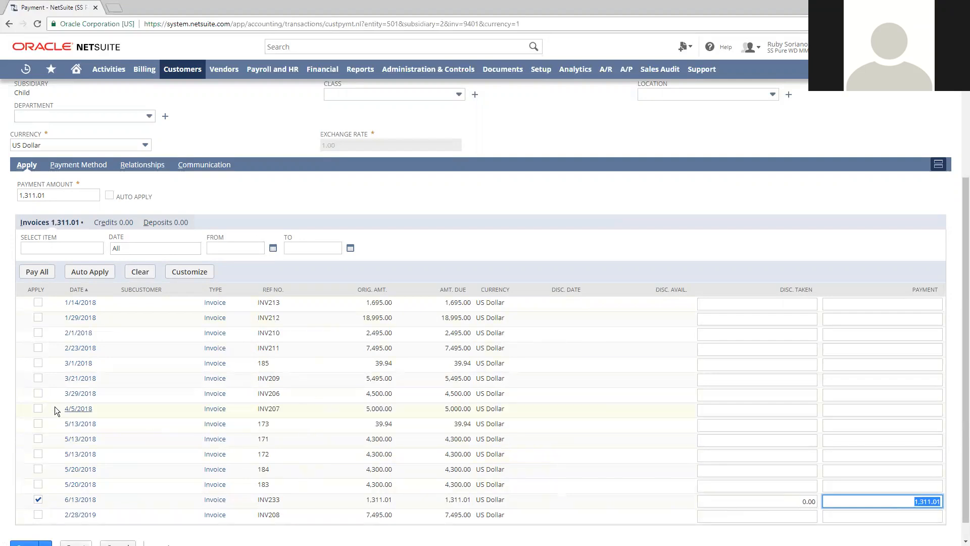
{"action": "left_click", "coordinate": [38, 409]}
{"action": "left_click", "coordinate": [38, 408]}
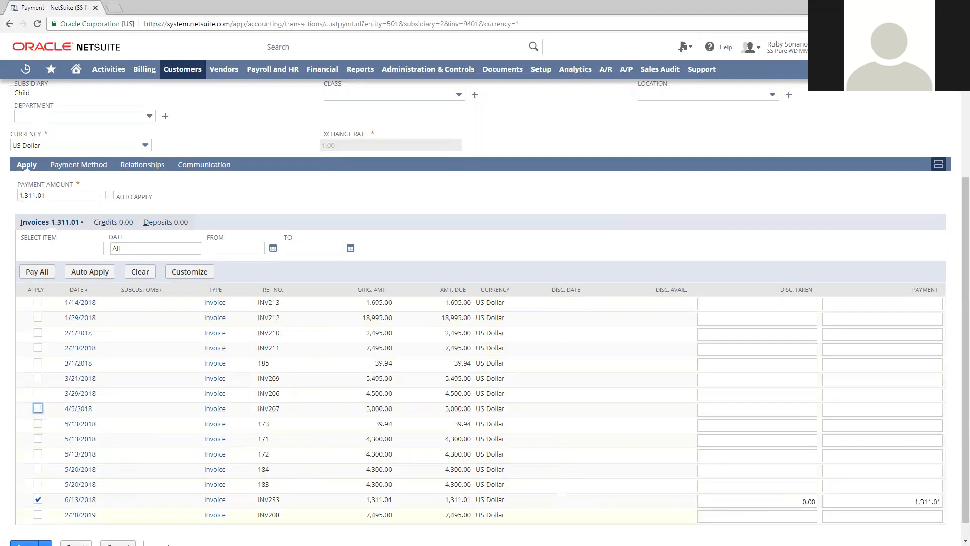
Review the payment method details of the Smith Supplies payment and save the payment
{"action": "scroll", "coordinate": [445, 458], "scroll_direction": "up", "scroll_amount": 4}
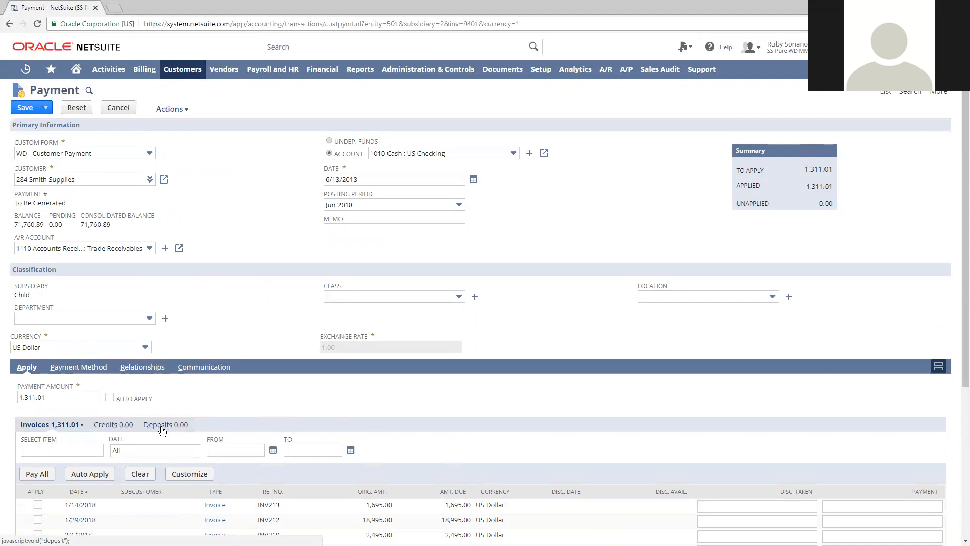
{"action": "left_click", "coordinate": [88, 367]}
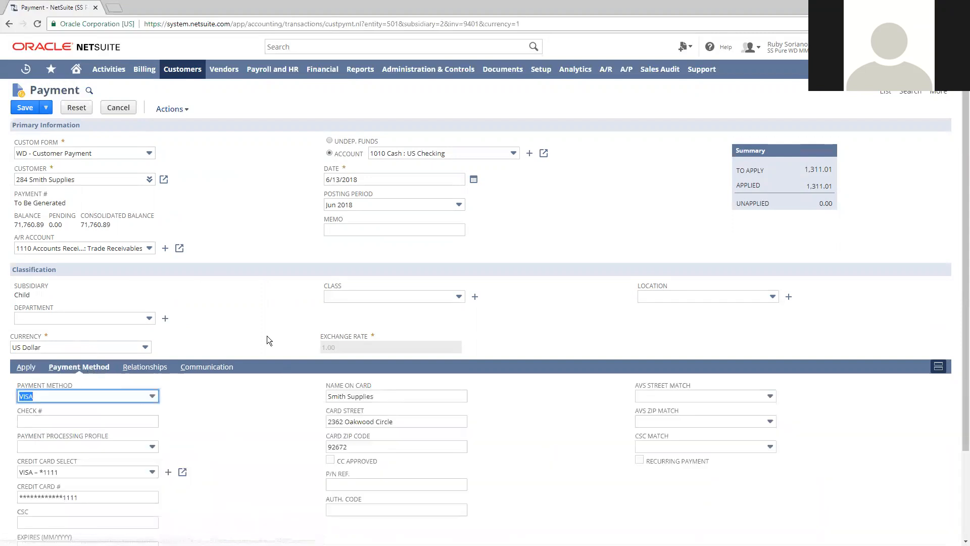
{"action": "left_click", "coordinate": [26, 367]}
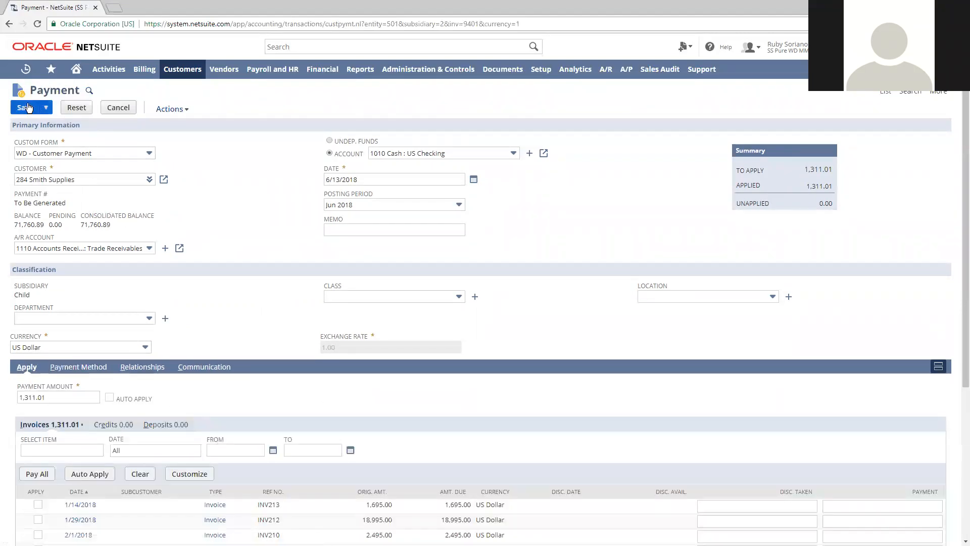
{"action": "left_click", "coordinate": [25, 106]}
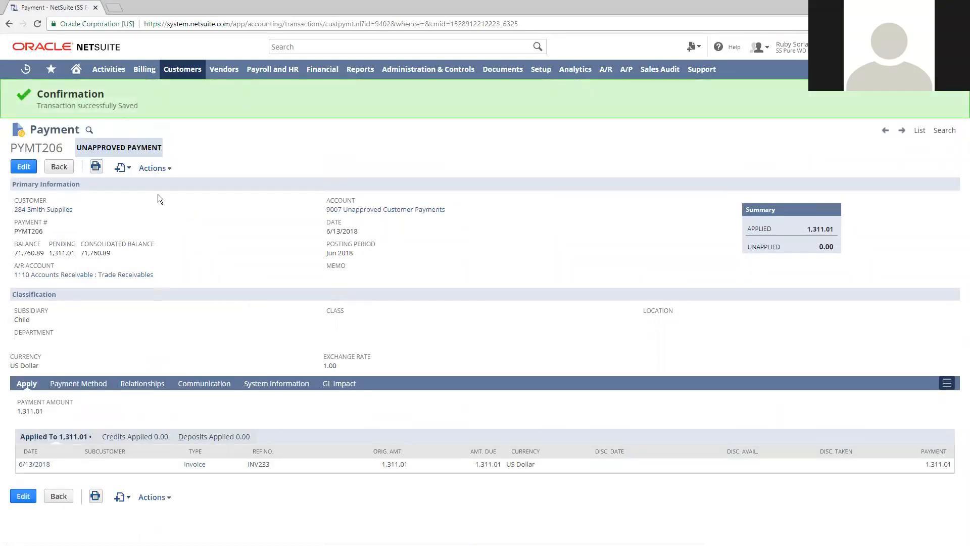
Examine the GL impact of the saved customer payment and return to the home dashboard
{"action": "mouse_move", "coordinate": [167, 168]}
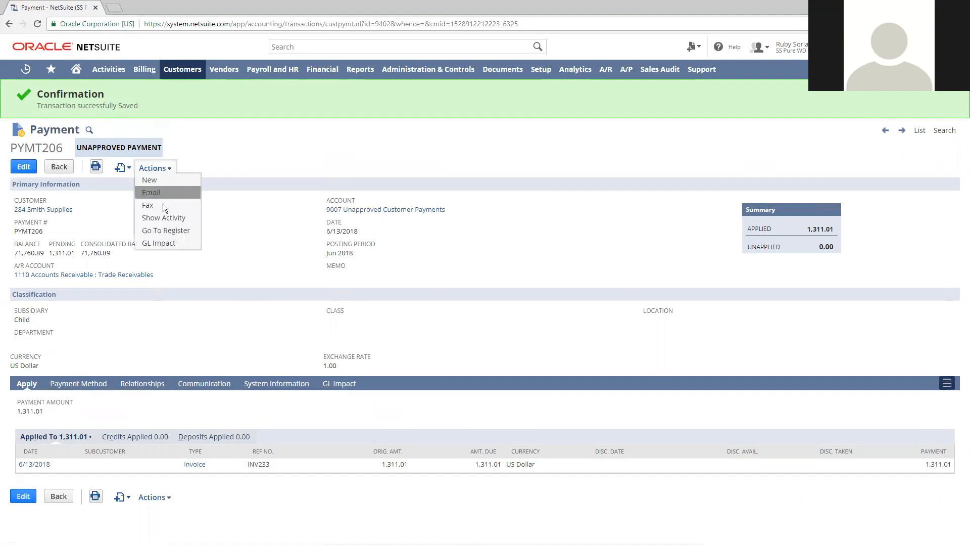
{"action": "left_click", "coordinate": [171, 244]}
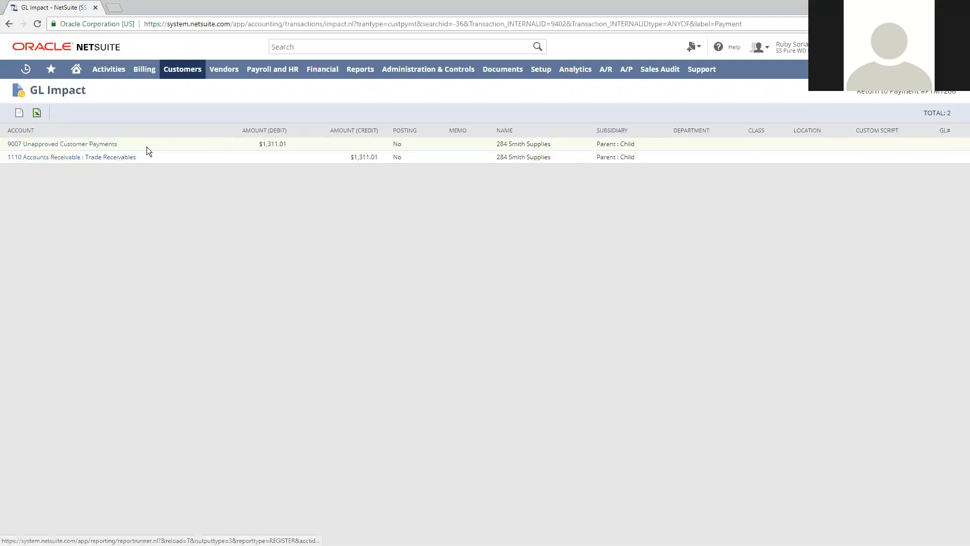
{"action": "left_click_drag", "start_coordinate": [144, 146], "coordinate": [24, 144]}
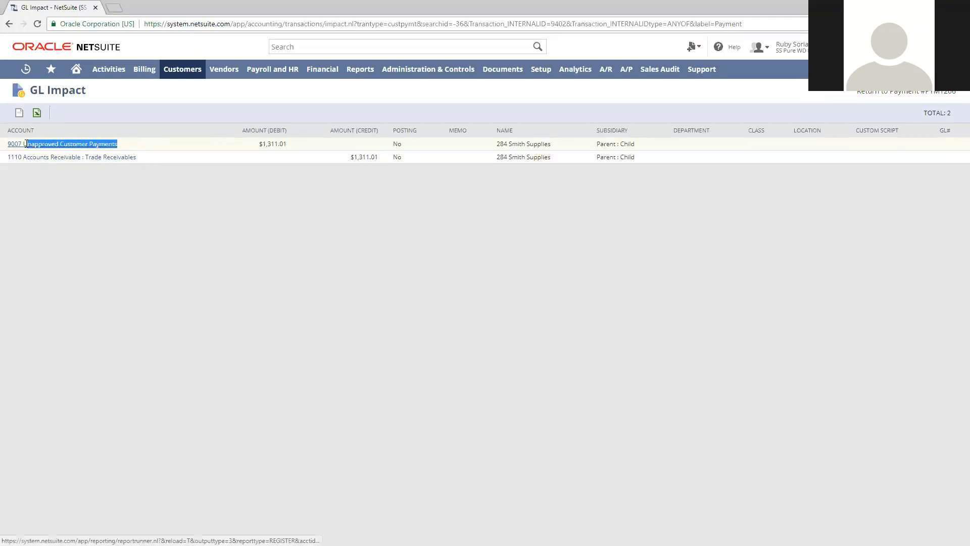
{"action": "left_click", "coordinate": [96, 311]}
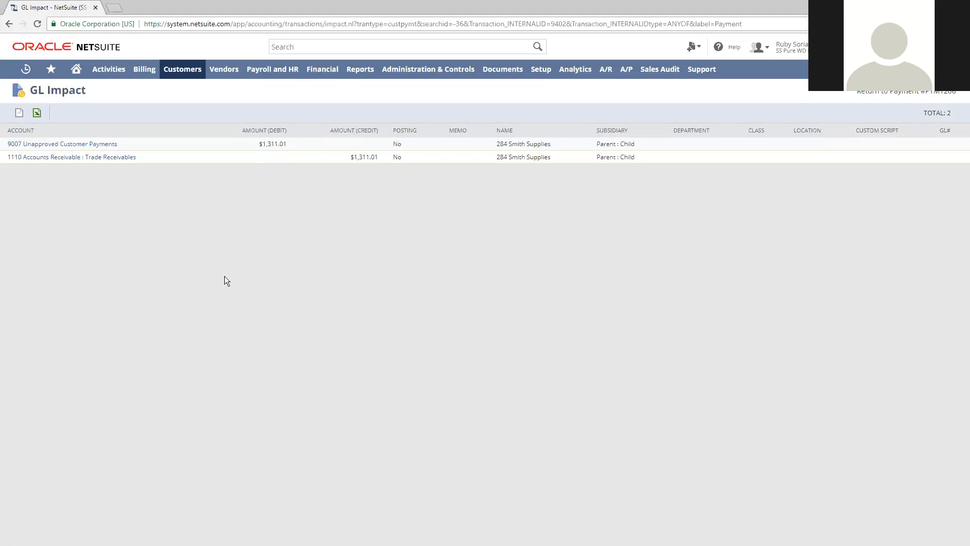
{"action": "left_click", "coordinate": [76, 69]}
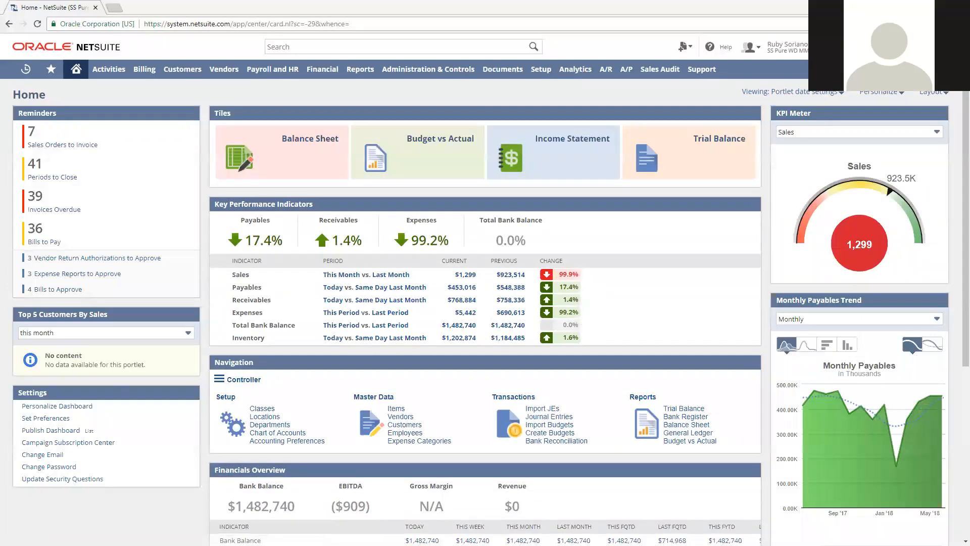
{"action": "key", "text": "alt+Tab"}
{"action": "key", "text": "Right"}
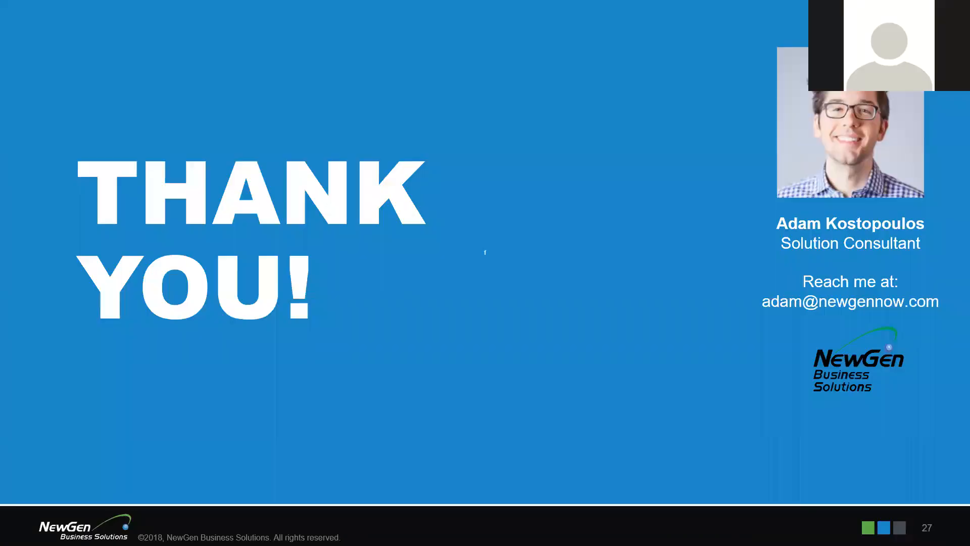